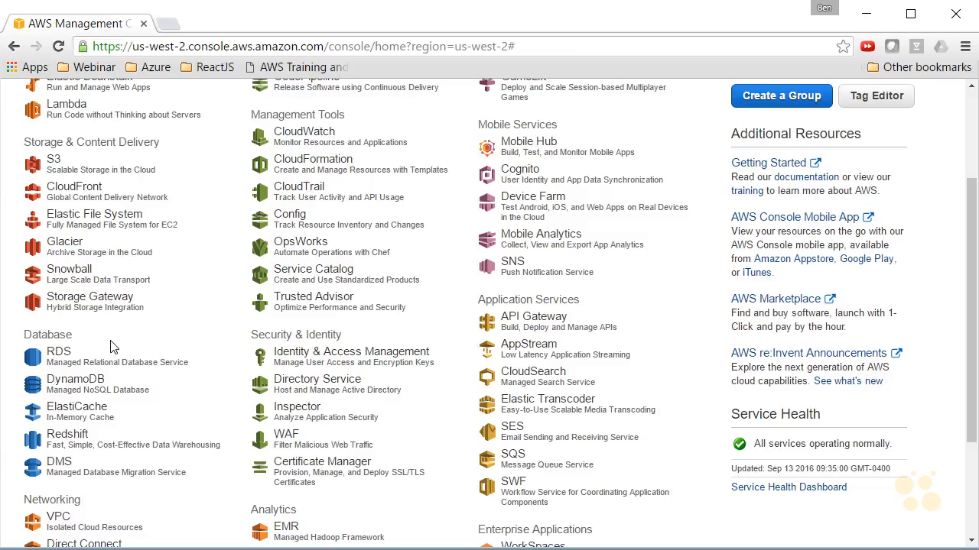
Open the RDS service, go to DB instances, and start launching a new DB instance
{"action": "left_click", "coordinate": [61, 355]}
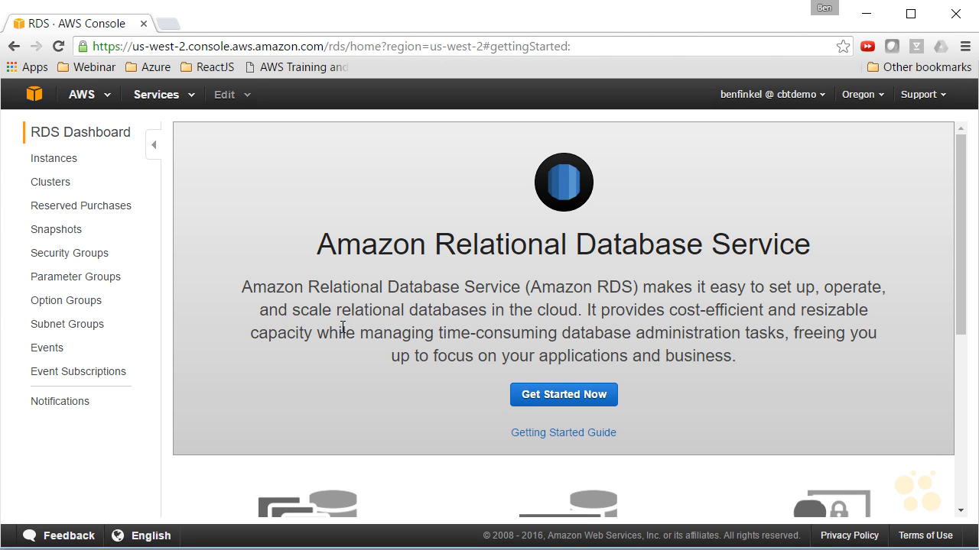
{"action": "left_click", "coordinate": [75, 165]}
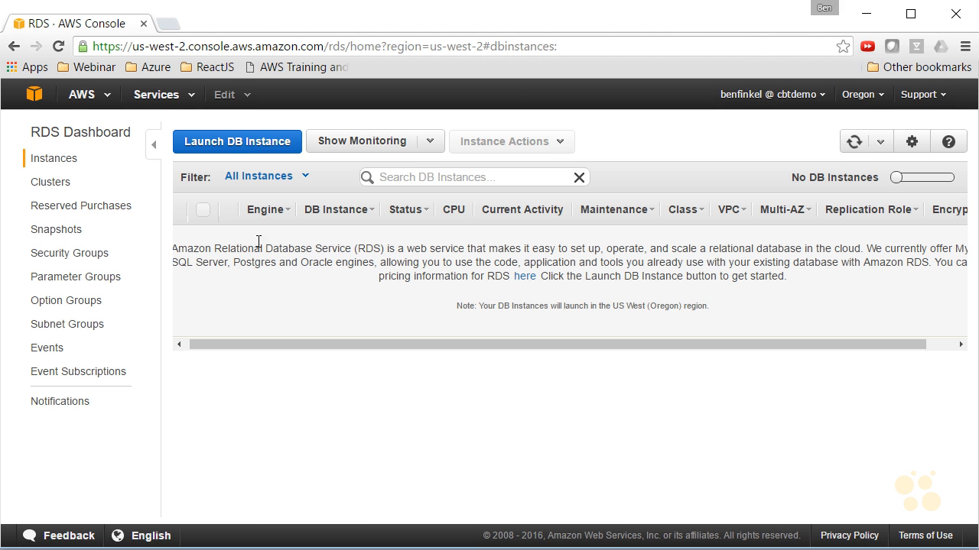
{"action": "left_click", "coordinate": [231, 143]}
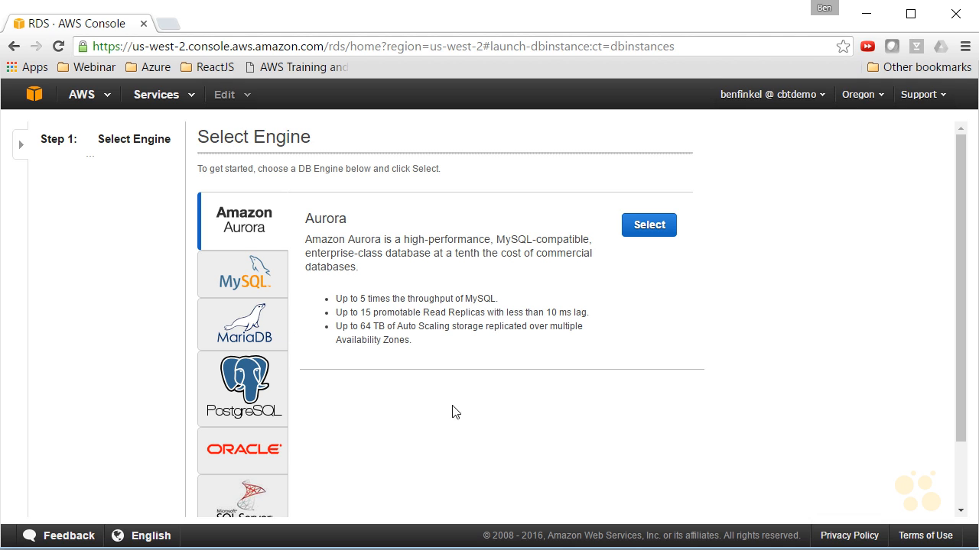
Browse the available database engines such as Amazon Aurora, MySQL and Oracle
{"action": "scroll", "coordinate": [425, 394], "scroll_direction": "down", "scroll_amount": 1}
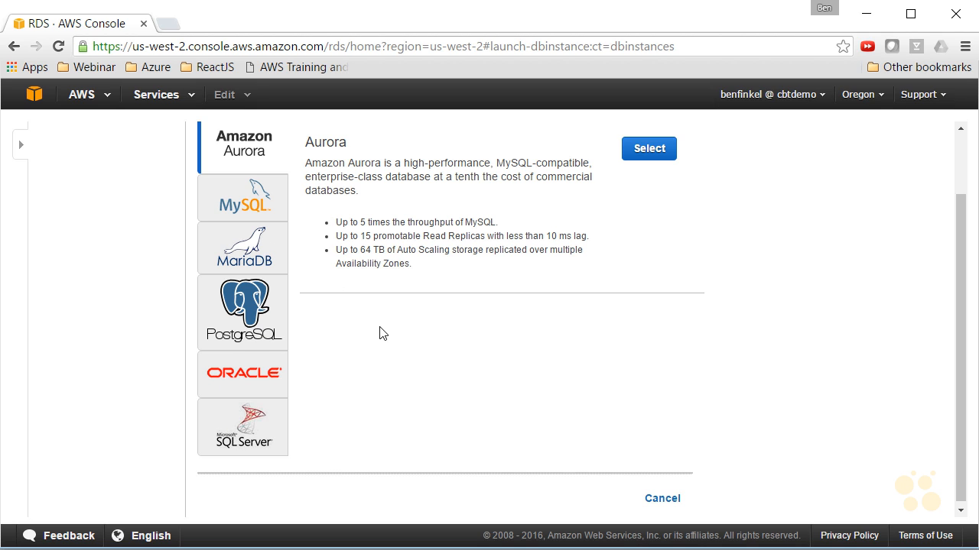
{"action": "left_click", "coordinate": [227, 211]}
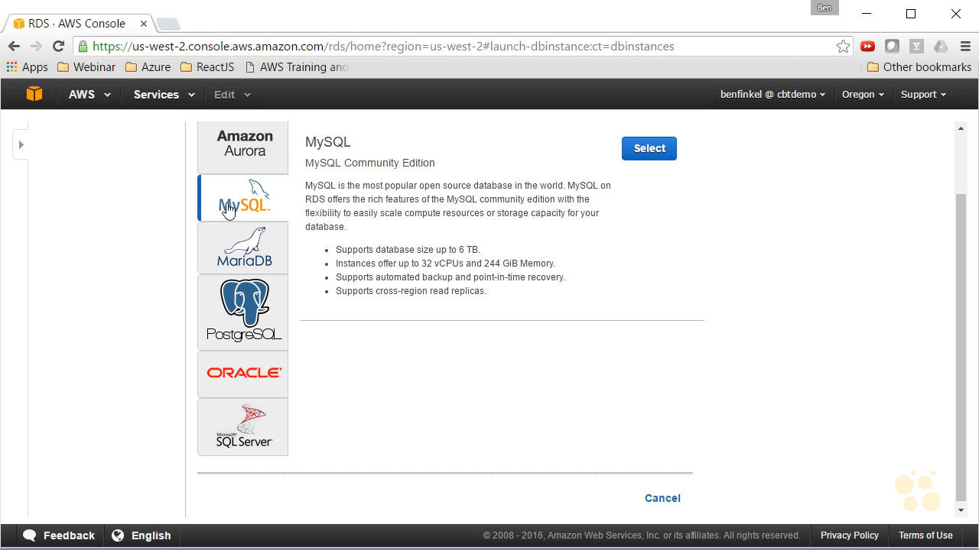
{"action": "scroll", "coordinate": [445, 201], "scroll_direction": "up", "scroll_amount": 2}
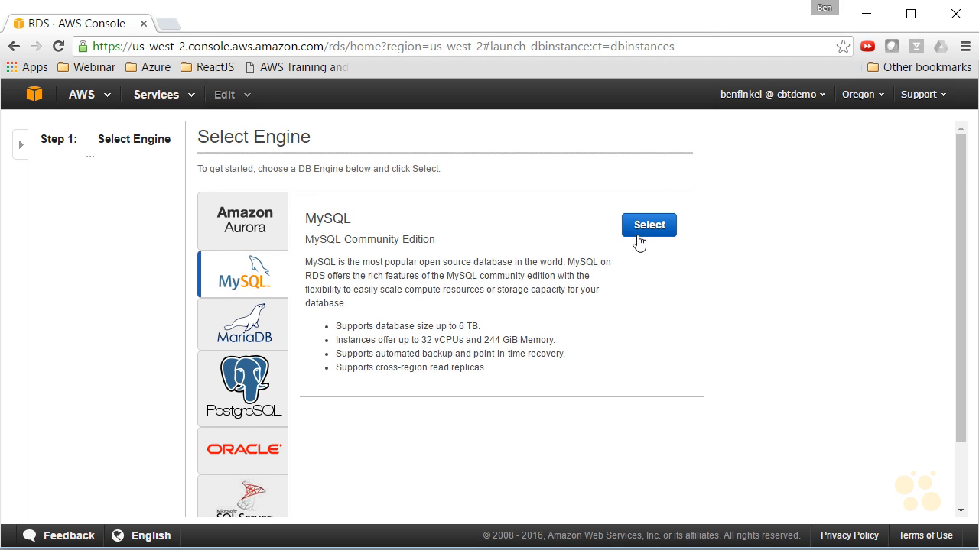
{"action": "scroll", "coordinate": [332, 327], "scroll_direction": "down", "scroll_amount": 2}
{"action": "left_click", "coordinate": [239, 380]}
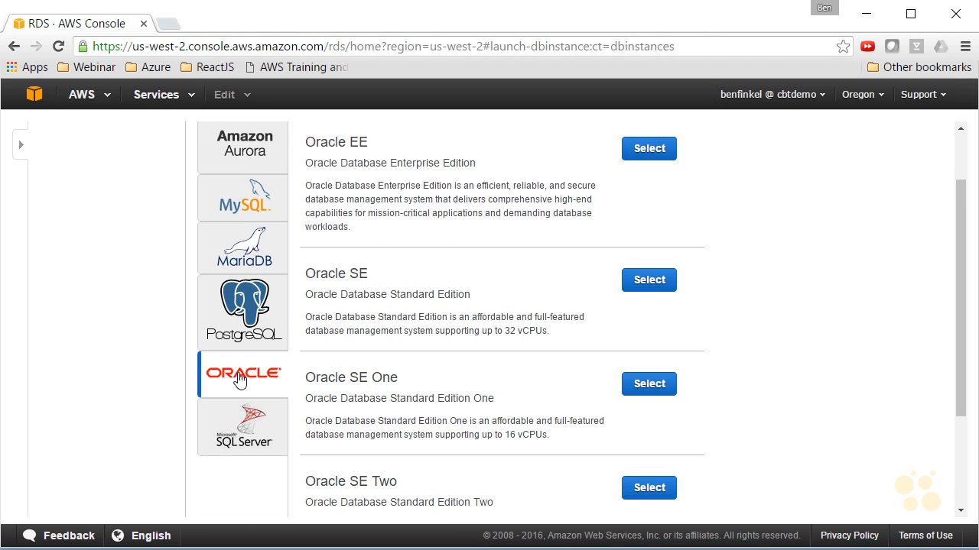
Choose the Microsoft SQL Server engine and select the SQL Server Express edition
{"action": "left_click", "coordinate": [246, 423]}
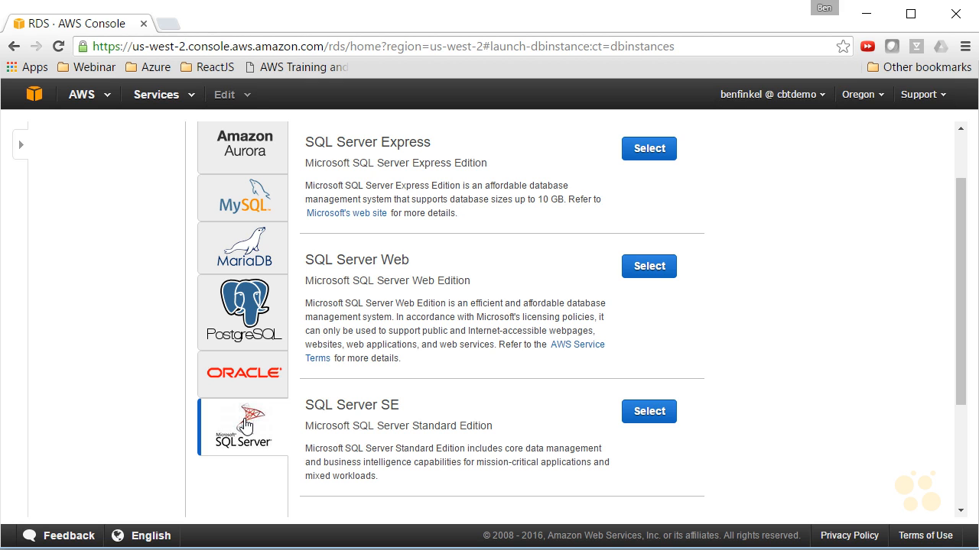
{"action": "scroll", "coordinate": [397, 348], "scroll_direction": "up", "scroll_amount": 2}
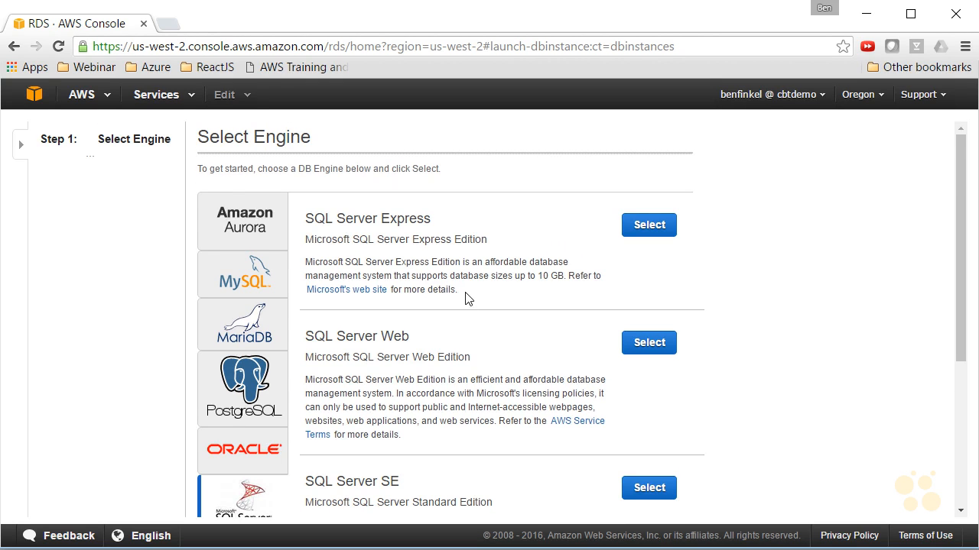
{"action": "scroll", "coordinate": [474, 298], "scroll_direction": "down", "scroll_amount": 2}
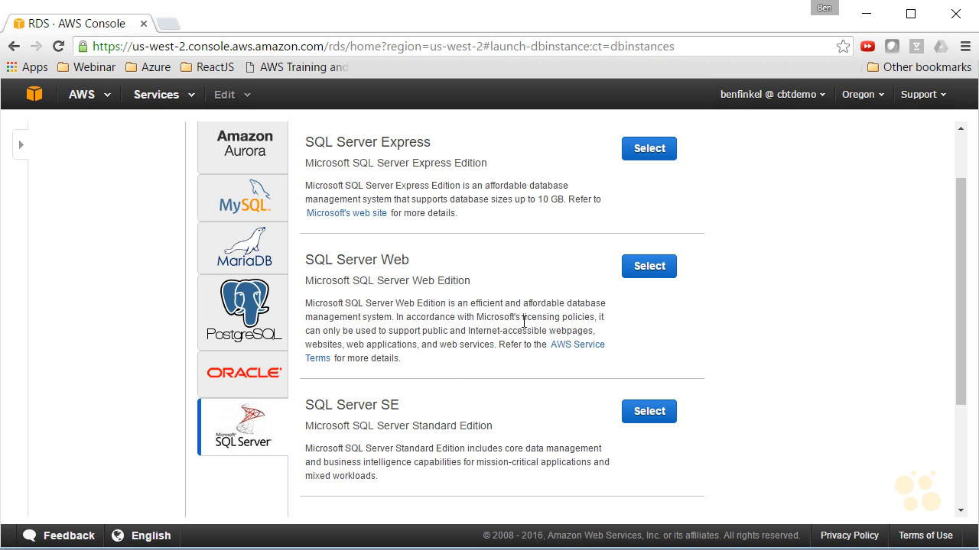
{"action": "left_click", "coordinate": [646, 148]}
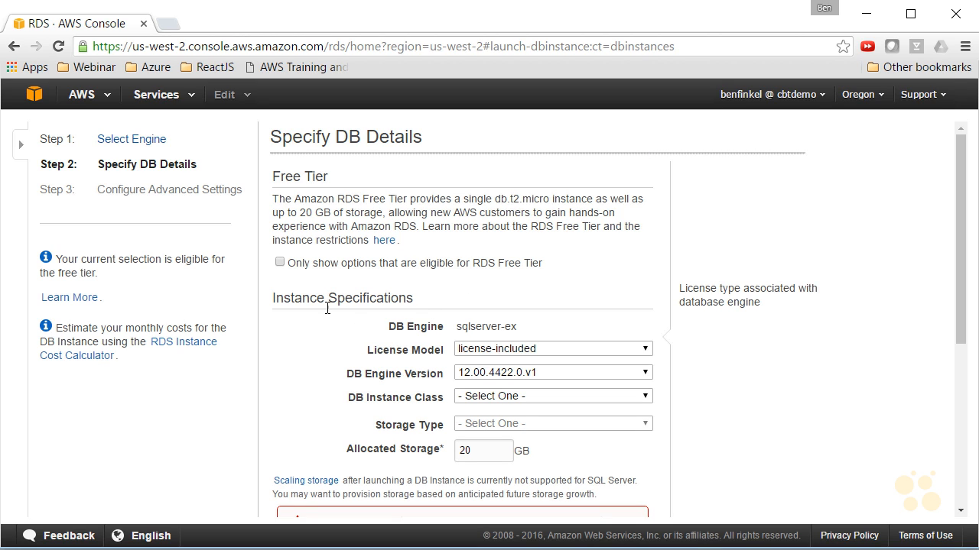
Enable showing only RDS Free Tier options and keep DB engine version 12.00.4422.0.v1 with license-included
{"action": "left_click", "coordinate": [281, 263]}
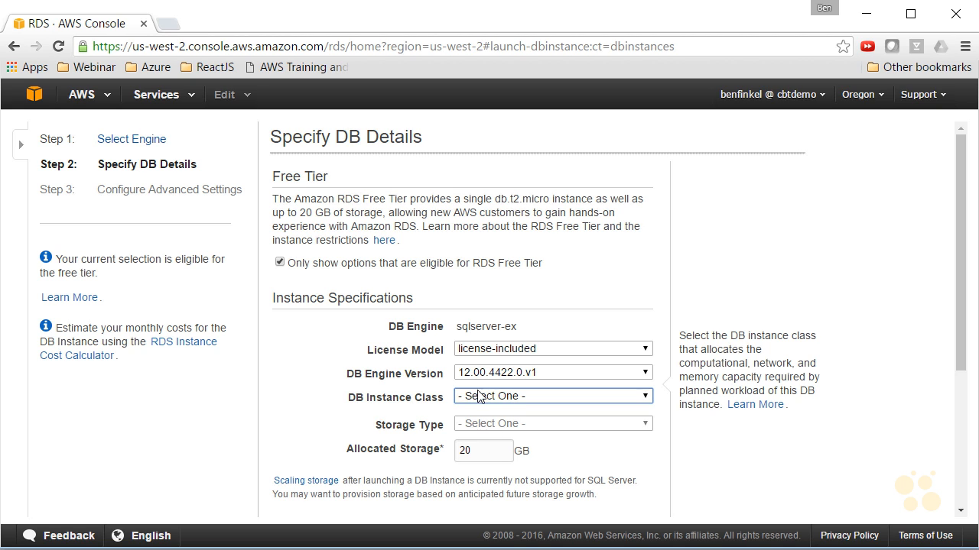
{"action": "left_click", "coordinate": [566, 358]}
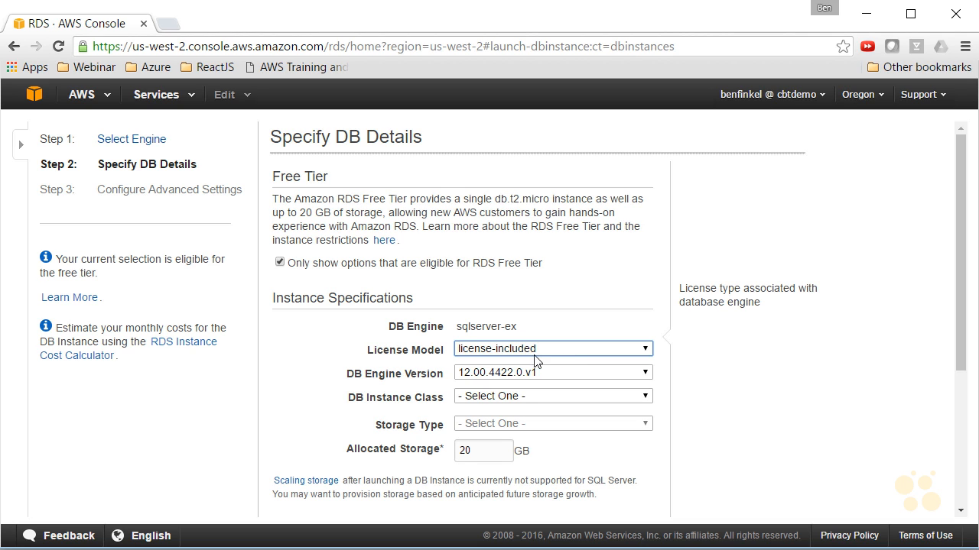
{"action": "left_click", "coordinate": [551, 374]}
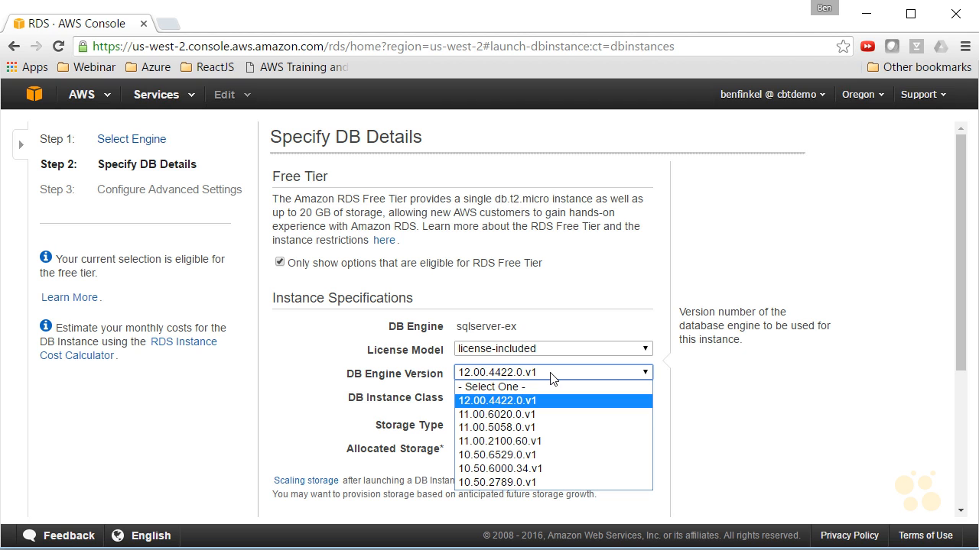
{"action": "left_click", "coordinate": [553, 377]}
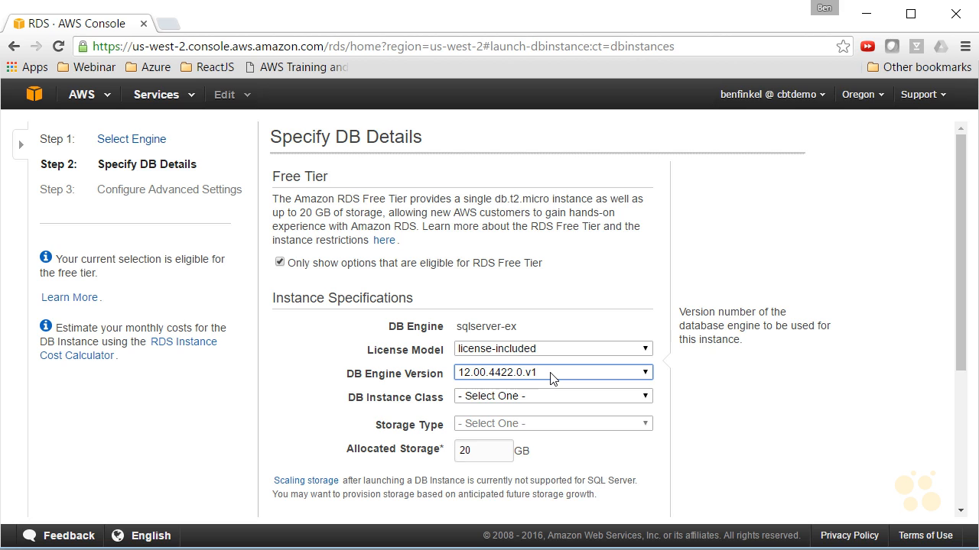
Compare the DB instance class choices with the free-tier-only option turned off and back on
{"action": "left_click", "coordinate": [582, 399]}
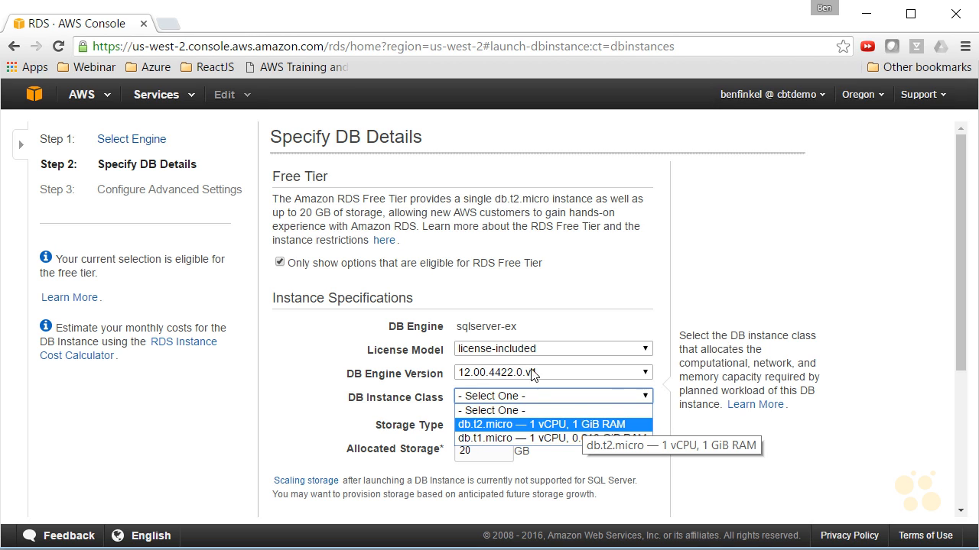
{"action": "left_click", "coordinate": [280, 262]}
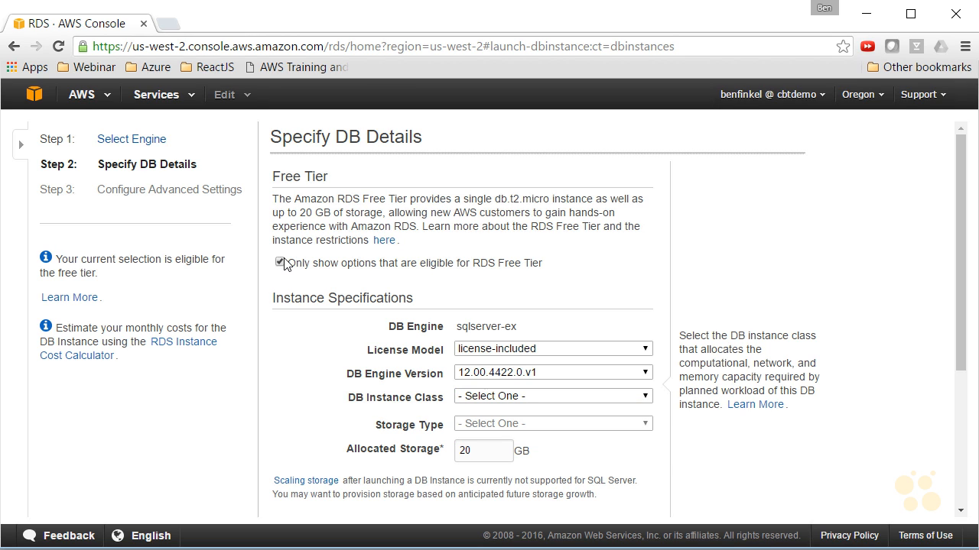
{"action": "left_click", "coordinate": [281, 262]}
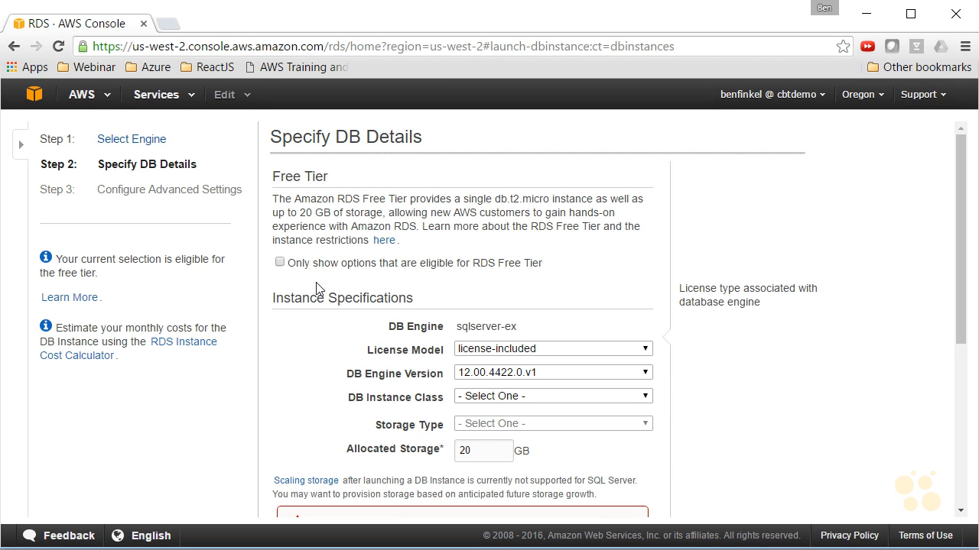
{"action": "left_click", "coordinate": [566, 399]}
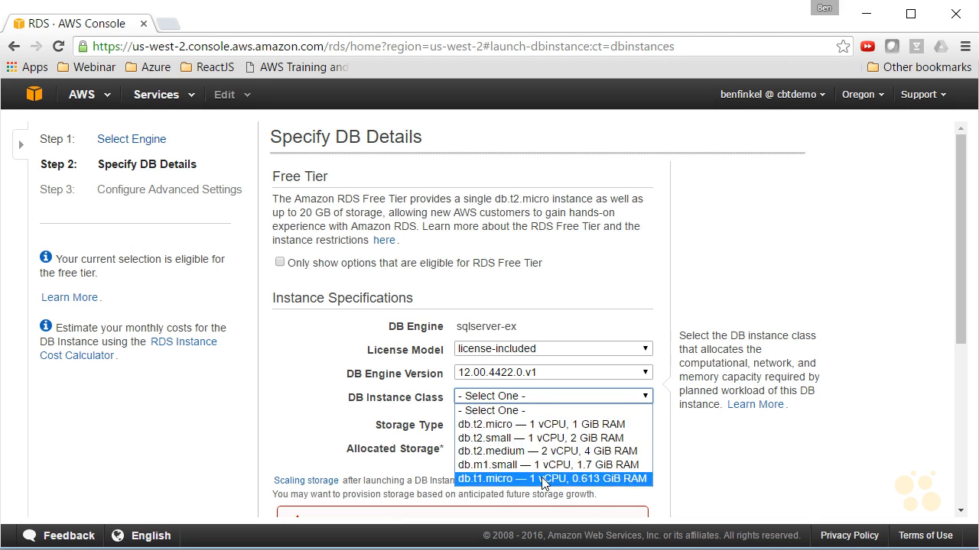
{"action": "left_click", "coordinate": [281, 262]}
Set the DB instance class to db.t2.micro — 1 vCPU, 1 GiB RAM and keep General Purpose (SSD) storage
{"action": "left_click", "coordinate": [498, 396]}
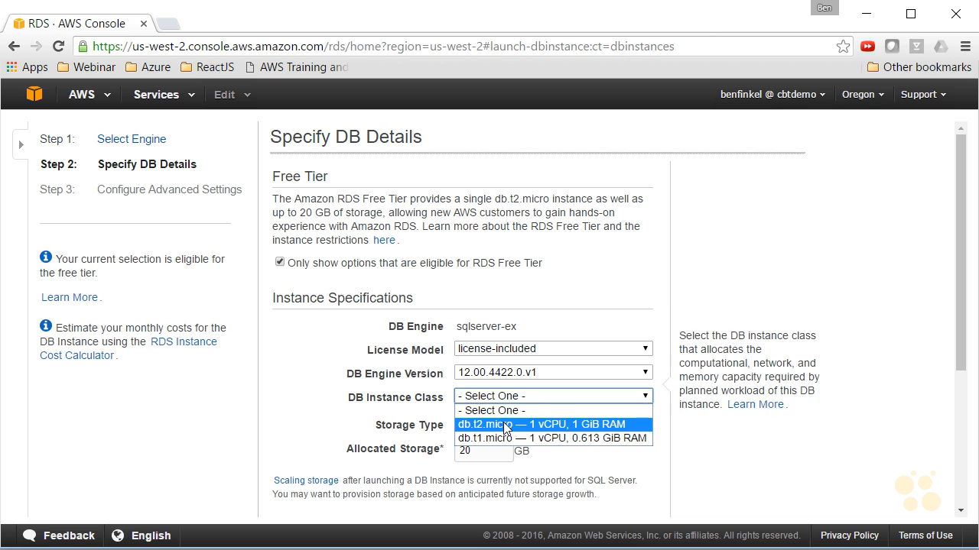
{"action": "left_click", "coordinate": [503, 425]}
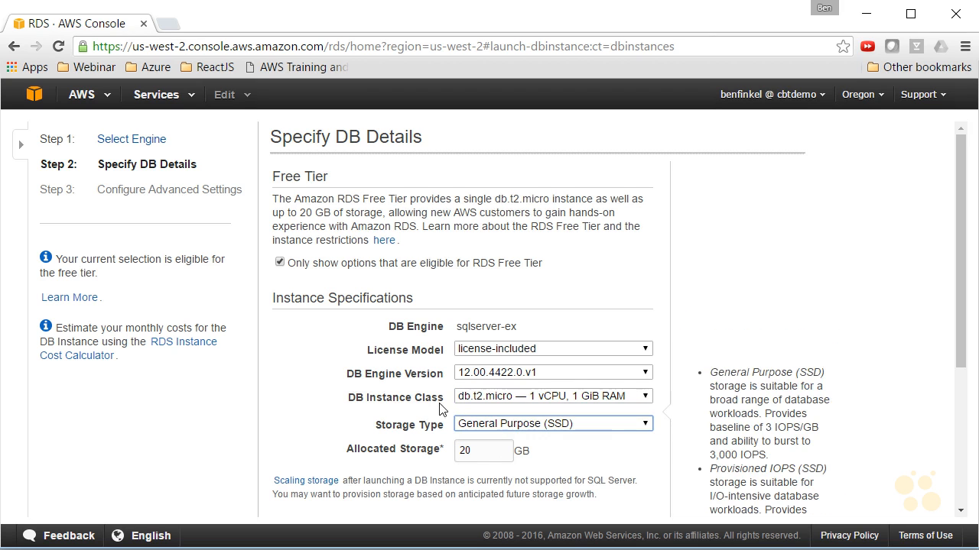
{"action": "scroll", "coordinate": [339, 400], "scroll_direction": "down", "scroll_amount": 1}
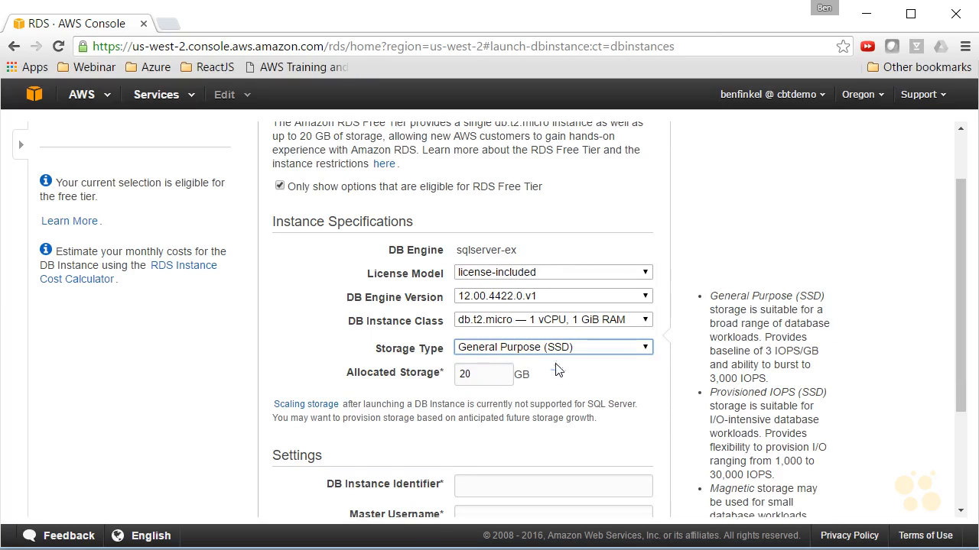
{"action": "left_click", "coordinate": [566, 349]}
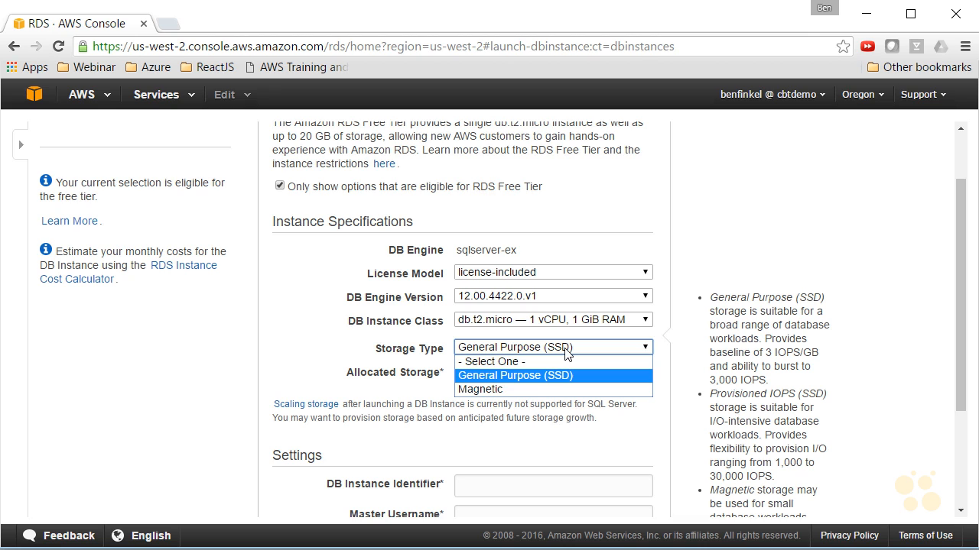
{"action": "left_click", "coordinate": [400, 352]}
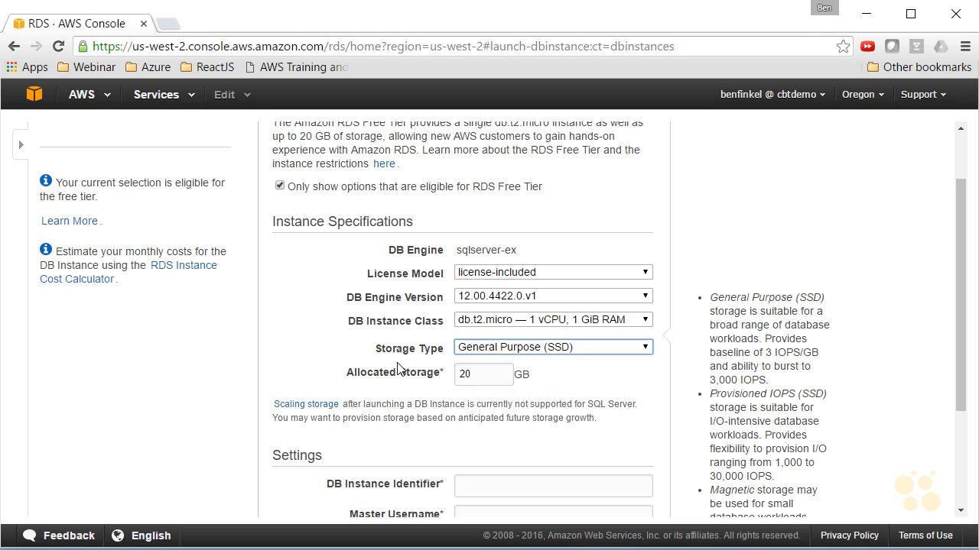
Name the DB instance identifier CBTRDS
{"action": "left_click", "coordinate": [493, 383]}
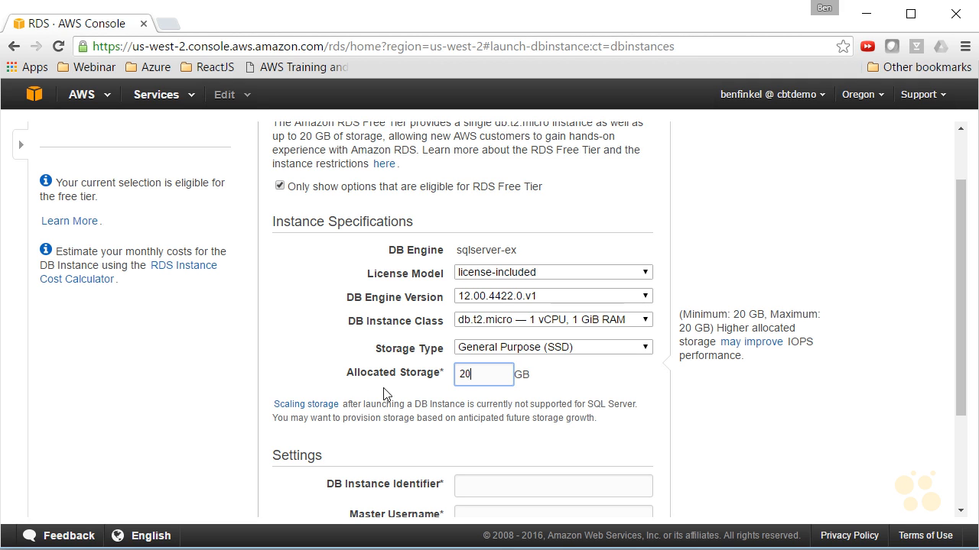
{"action": "scroll", "coordinate": [384, 390], "scroll_direction": "down", "scroll_amount": 3}
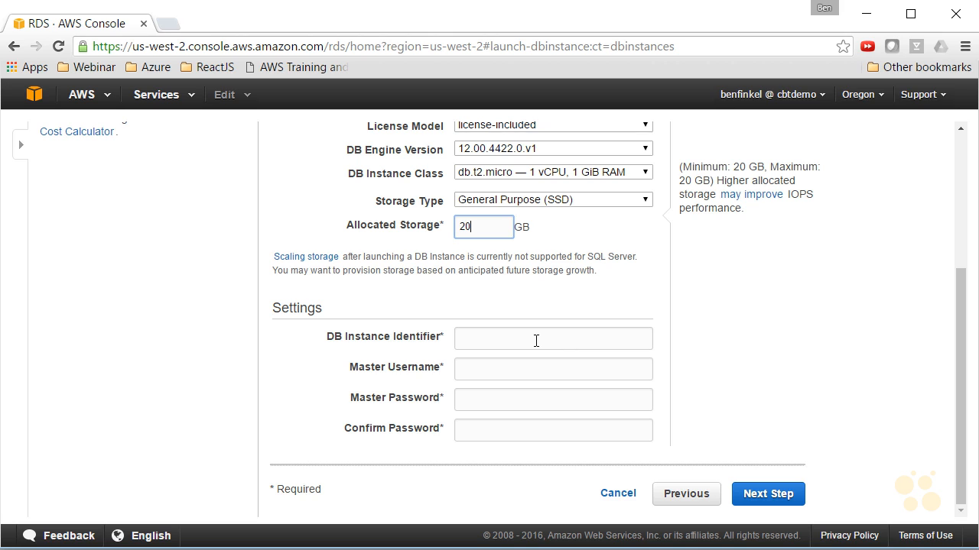
{"action": "left_click", "coordinate": [535, 341]}
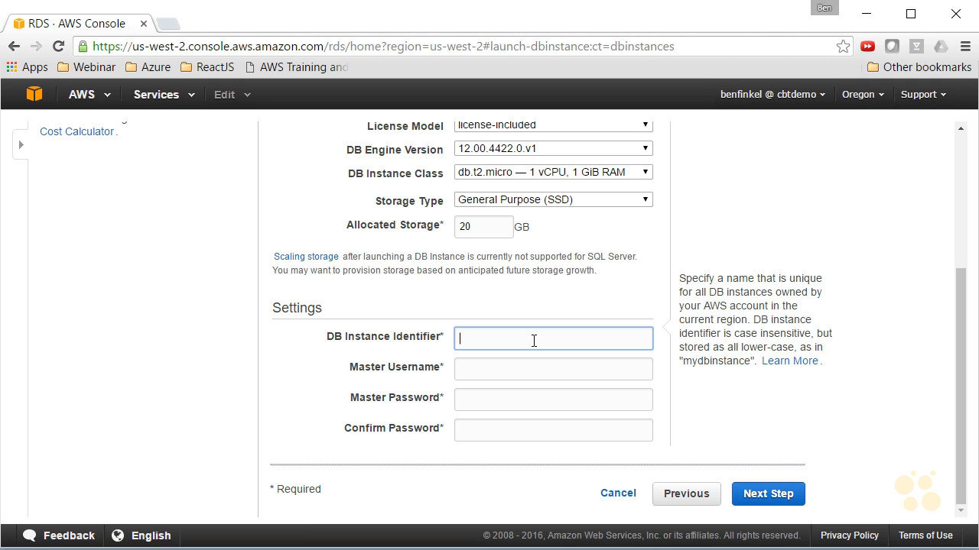
{"action": "type", "text": "CBTRDS"}
{"action": "key", "text": "Tab"}
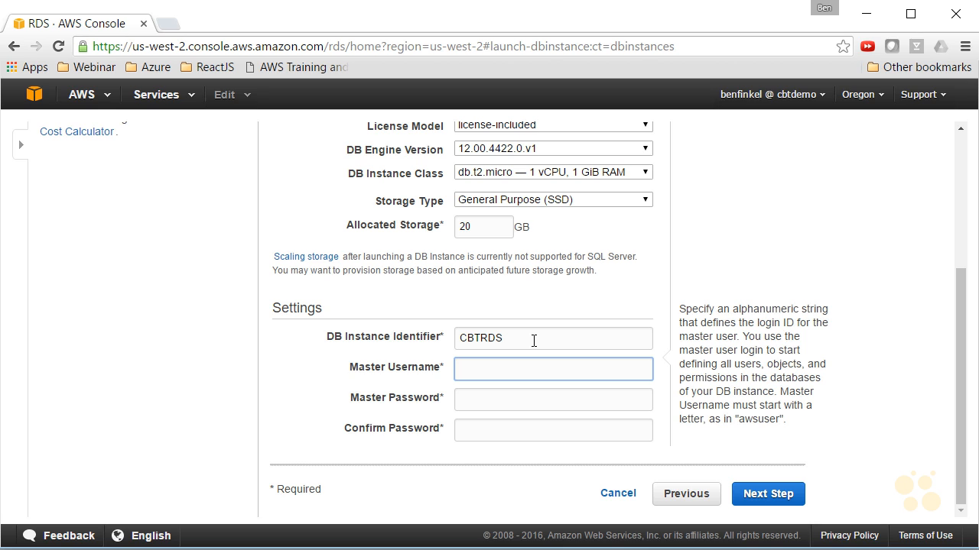
Enter the master username, then type and confirm the master password
{"action": "type", "text": "cbtben"}
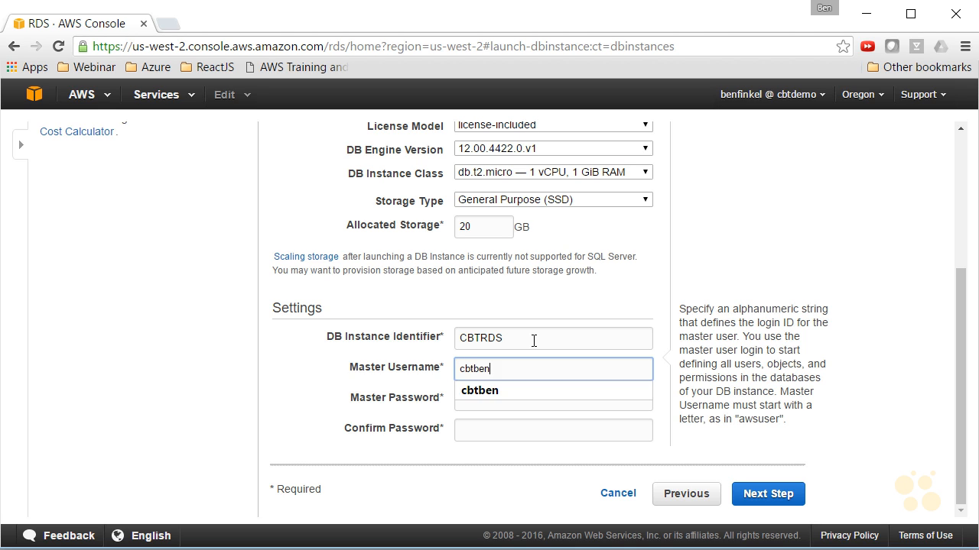
{"action": "key", "text": "Tab"}
{"action": "type", "text": "P@ssw0rd"}
{"action": "key", "text": "Tab"}
{"action": "type", "text": "P@ssw0rd"}
{"action": "key", "text": "Tab"}
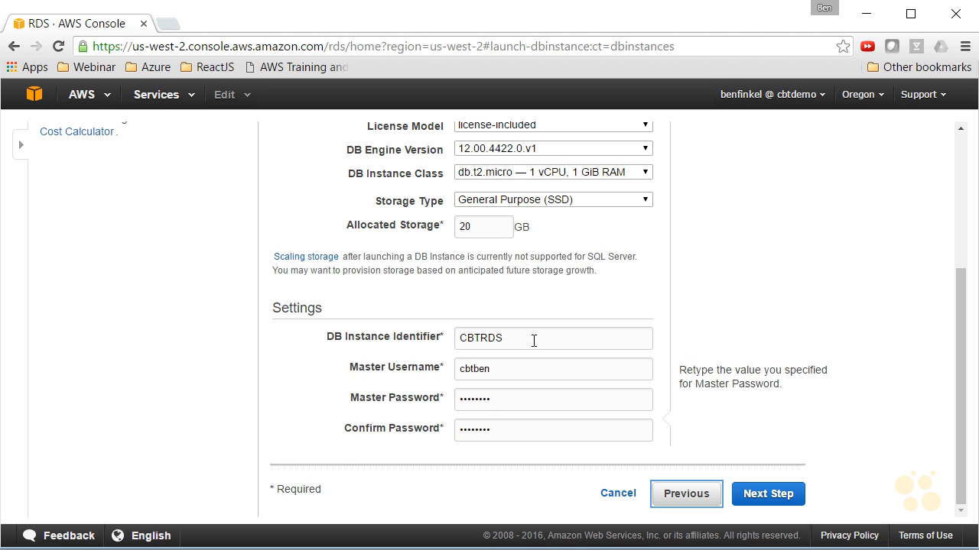
Continue to advanced settings and set the VPC to CBT VPC (vpc-17b38e73)
{"action": "left_click", "coordinate": [762, 498]}
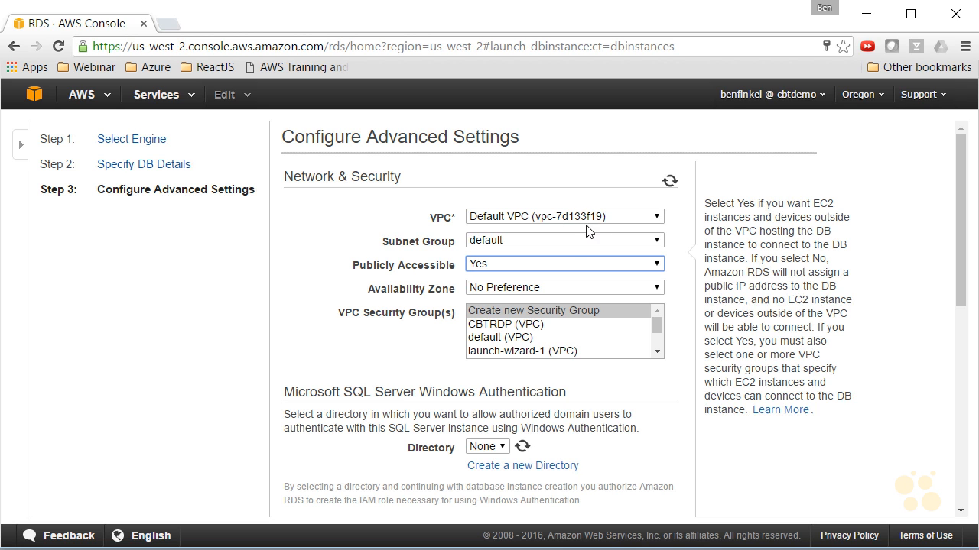
{"action": "left_click", "coordinate": [620, 218]}
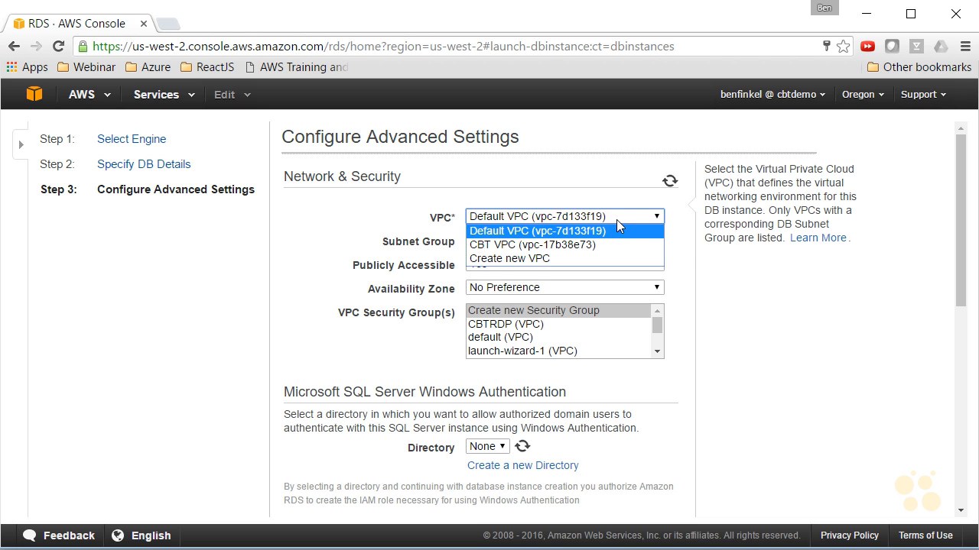
{"action": "left_click", "coordinate": [569, 245]}
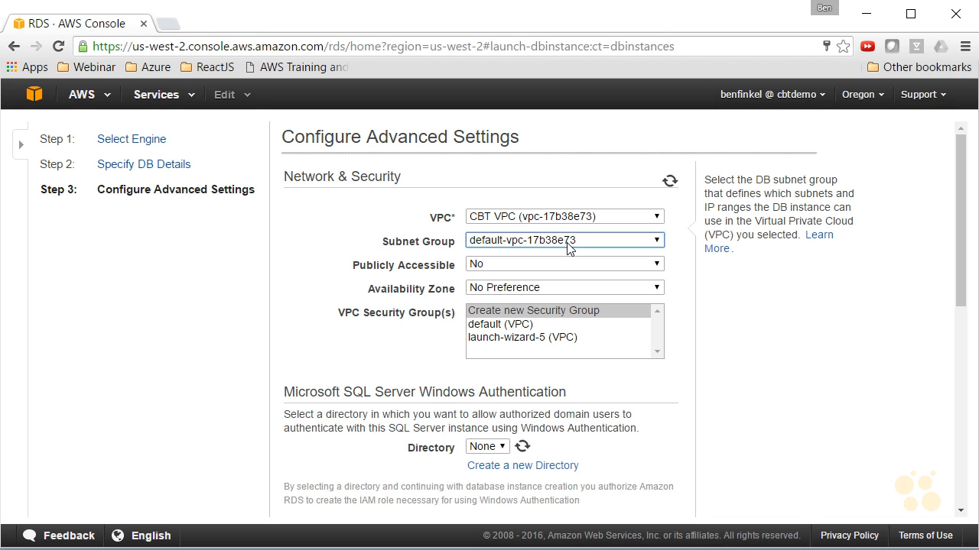
Keep subnet group default-vpc-17b38e73 and set Publicly Accessible to Yes
{"action": "left_click", "coordinate": [574, 241]}
{"action": "left_click", "coordinate": [578, 242]}
{"action": "left_click", "coordinate": [581, 265]}
{"action": "left_click", "coordinate": [581, 264]}
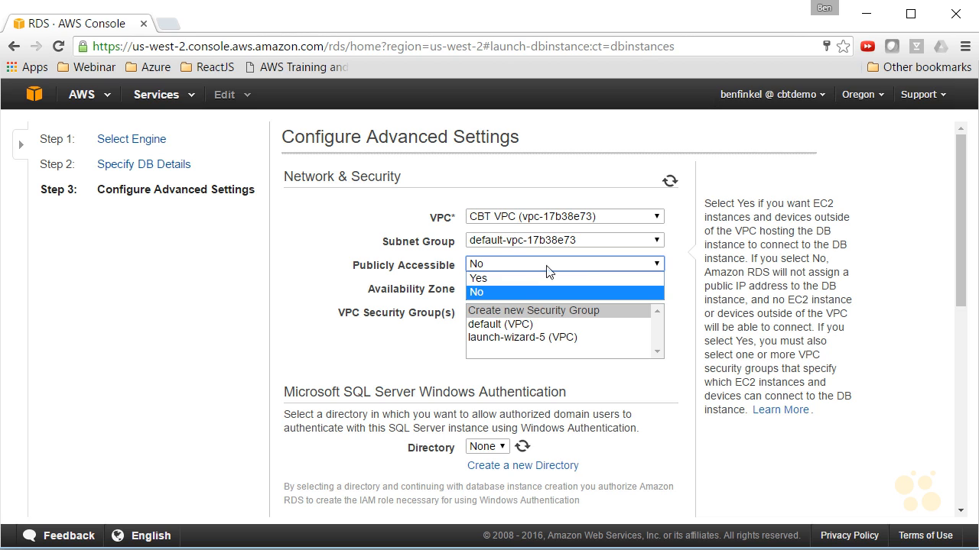
{"action": "left_click", "coordinate": [503, 277]}
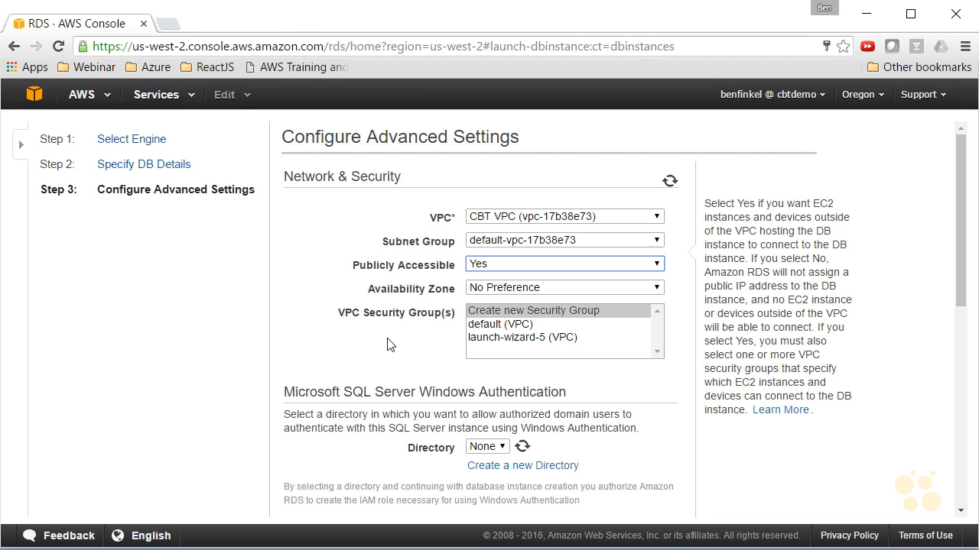
Examine the Availability Zone, DB Parameter Group and Option Group choices for the new instance
{"action": "left_click", "coordinate": [518, 288]}
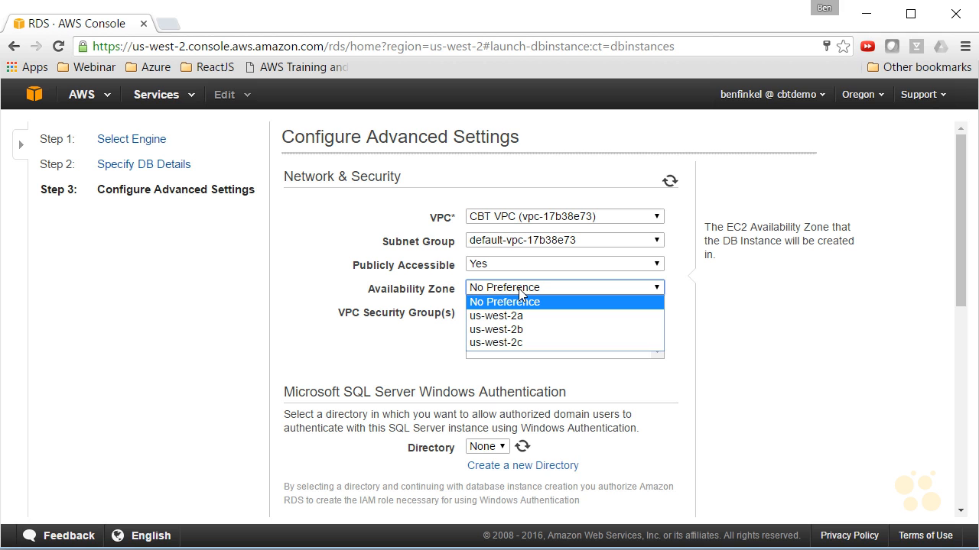
{"action": "left_click", "coordinate": [518, 288]}
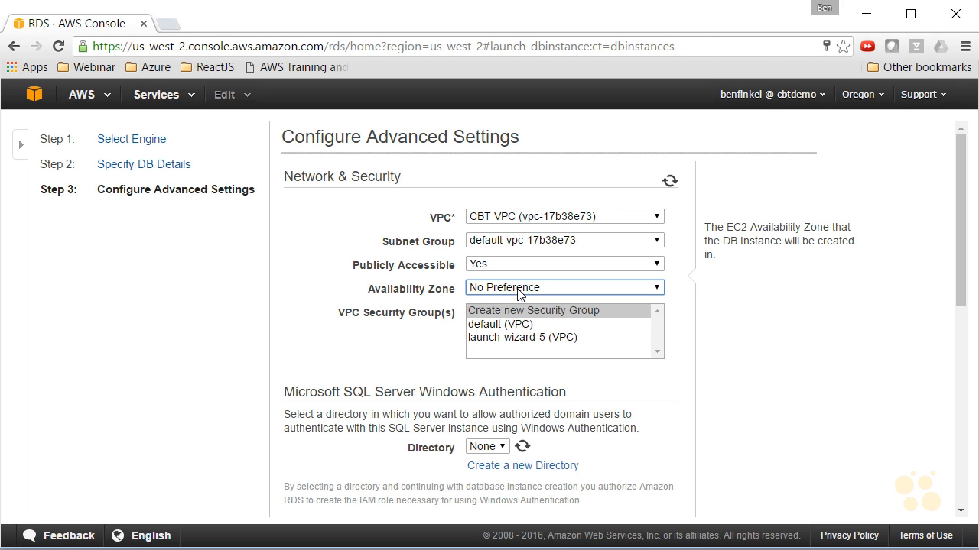
{"action": "scroll", "coordinate": [370, 373], "scroll_direction": "down", "scroll_amount": 4}
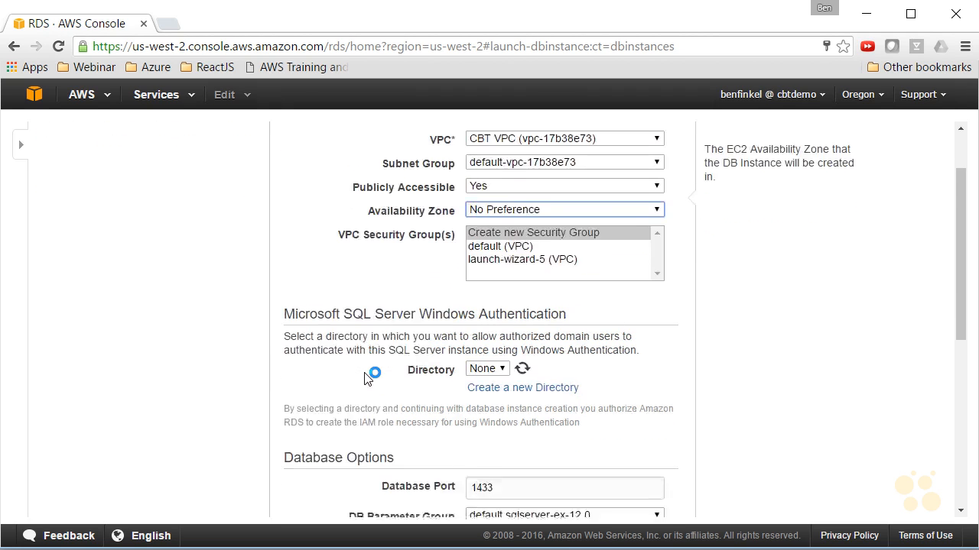
{"action": "scroll", "coordinate": [366, 371], "scroll_direction": "down", "scroll_amount": 1}
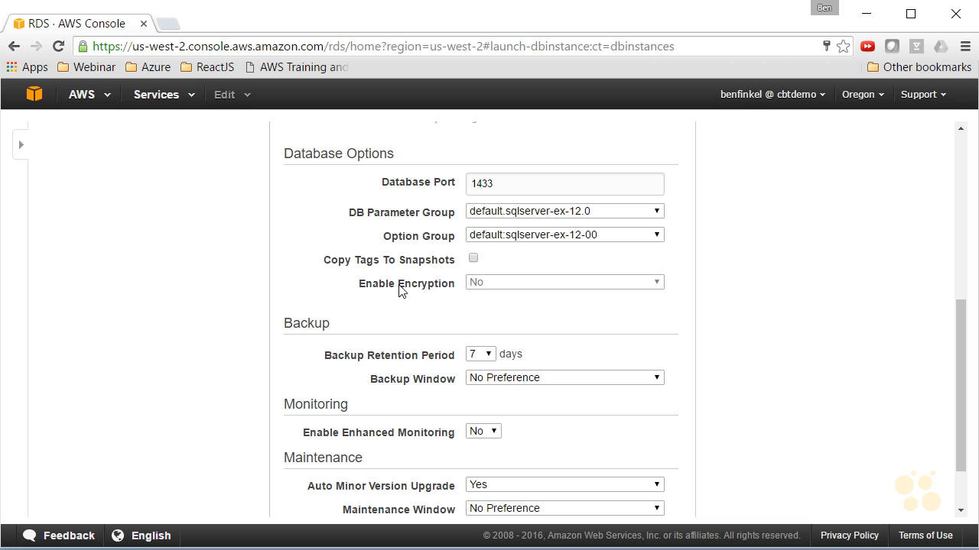
{"action": "left_click", "coordinate": [522, 217]}
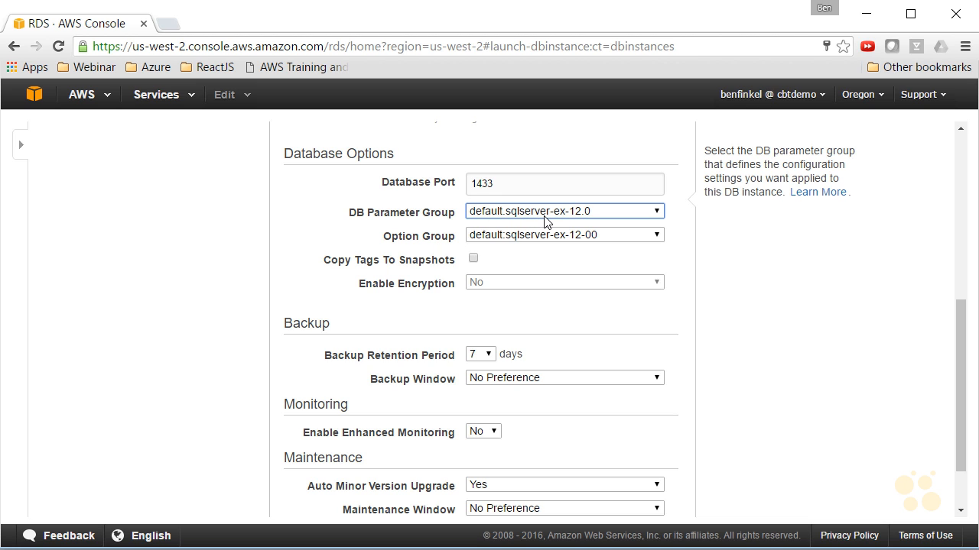
{"action": "left_click", "coordinate": [541, 219]}
{"action": "left_click", "coordinate": [540, 218]}
{"action": "key", "text": "Tab"}
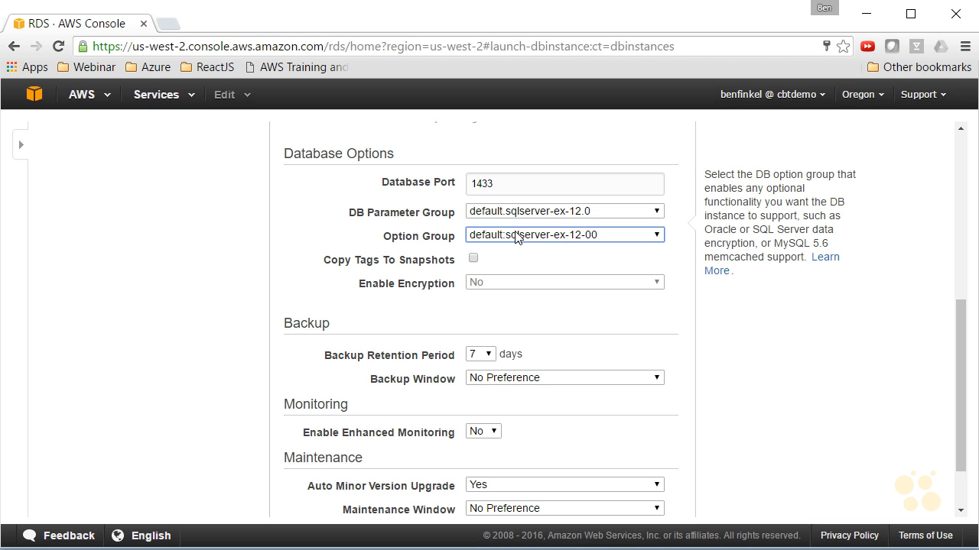
{"action": "scroll", "coordinate": [450, 321], "scroll_direction": "down", "scroll_amount": 2}
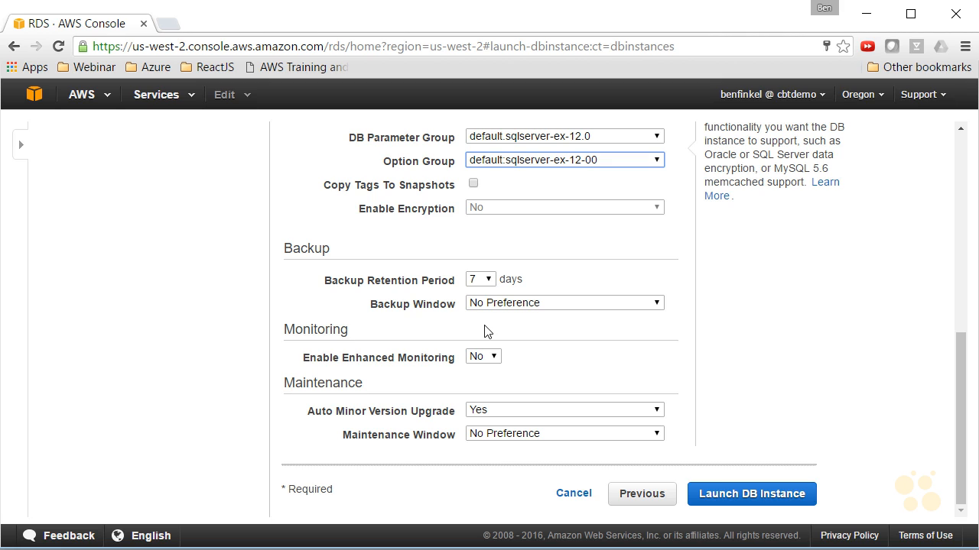
Set the backup window to a selected window starting at 04:00 UTC
{"action": "left_click", "coordinate": [495, 307]}
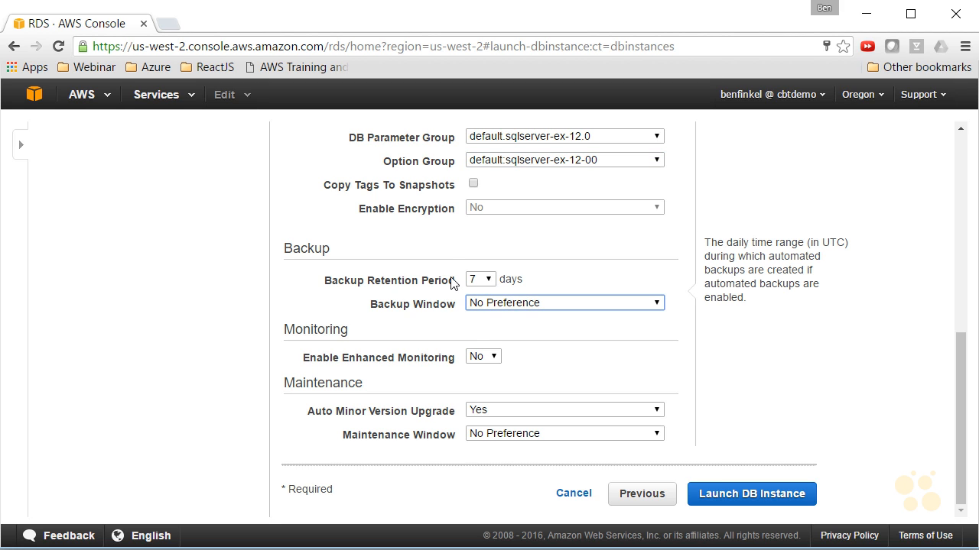
{"action": "left_click", "coordinate": [532, 306]}
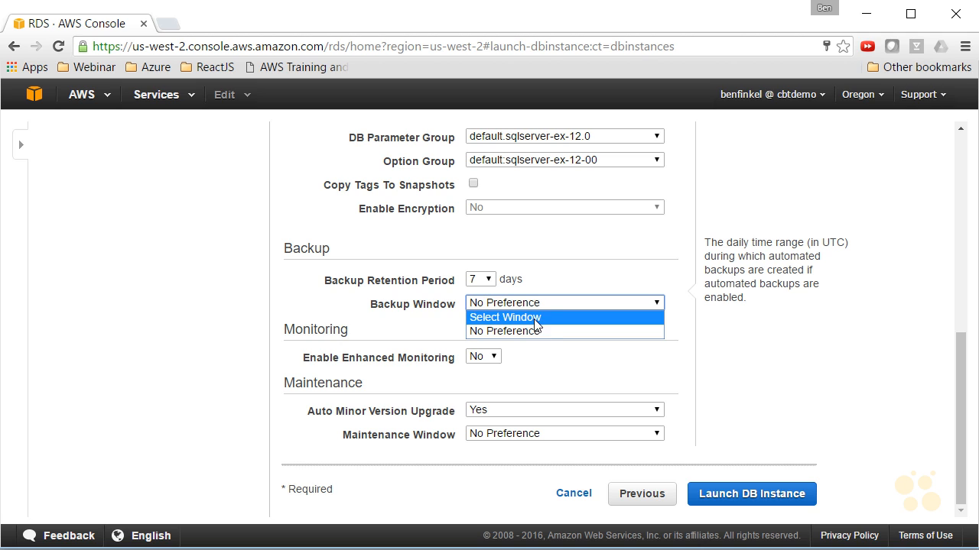
{"action": "left_click", "coordinate": [544, 316]}
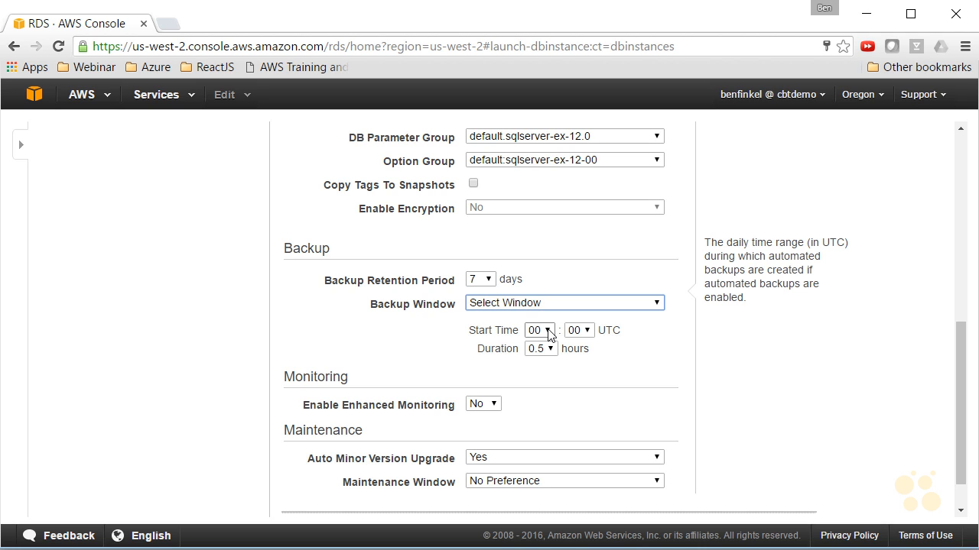
{"action": "left_click", "coordinate": [547, 332]}
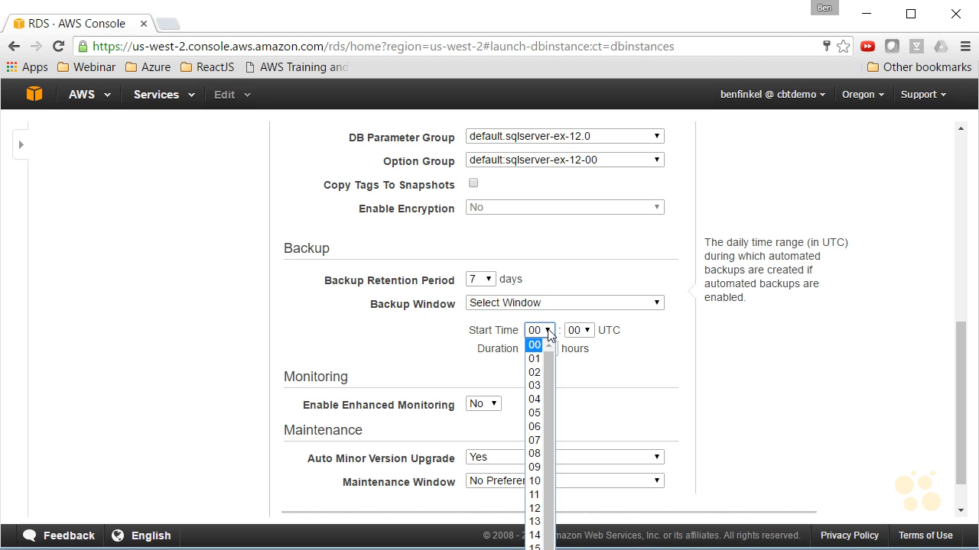
{"action": "left_click", "coordinate": [536, 399]}
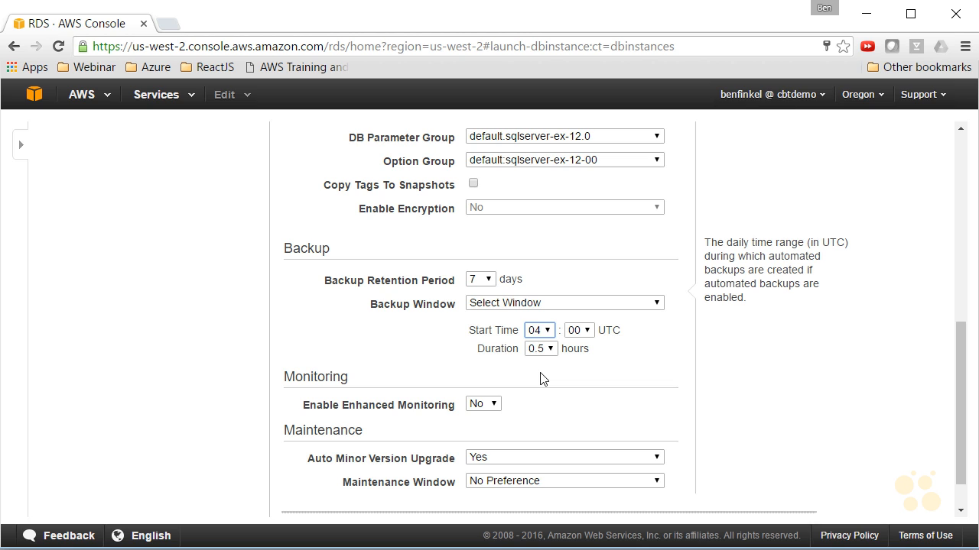
Launch the DB instance and open the list of DB instances
{"action": "scroll", "coordinate": [634, 371], "scroll_direction": "down", "scroll_amount": 1}
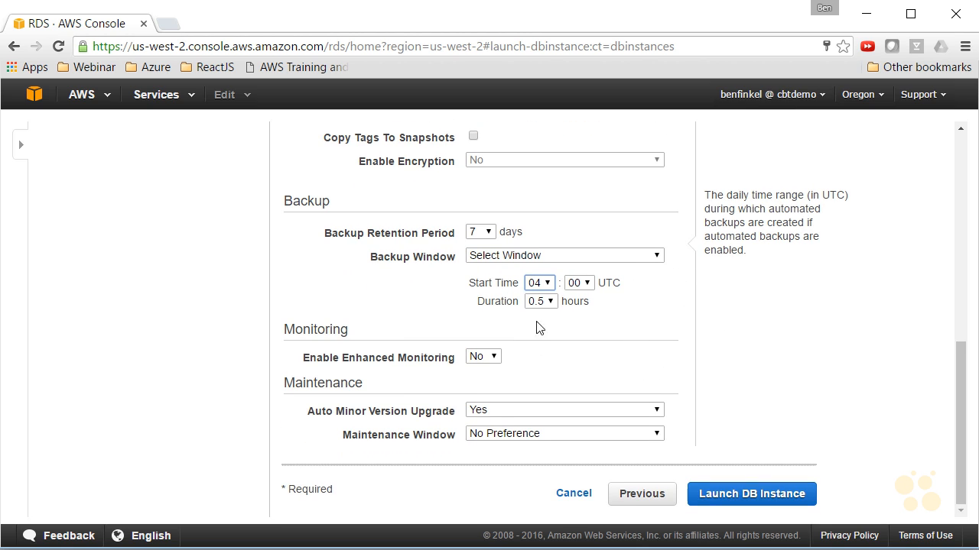
{"action": "left_click", "coordinate": [727, 503]}
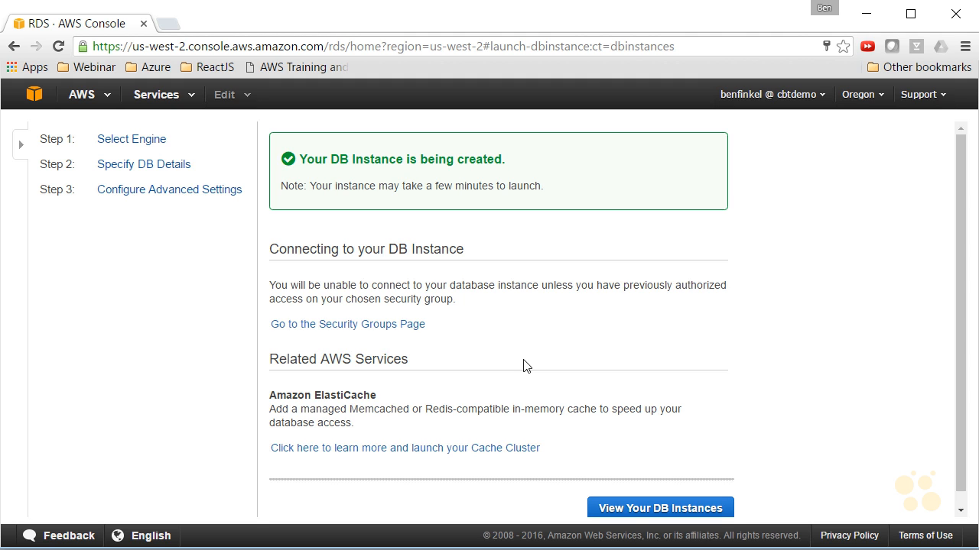
{"action": "left_click", "coordinate": [640, 508]}
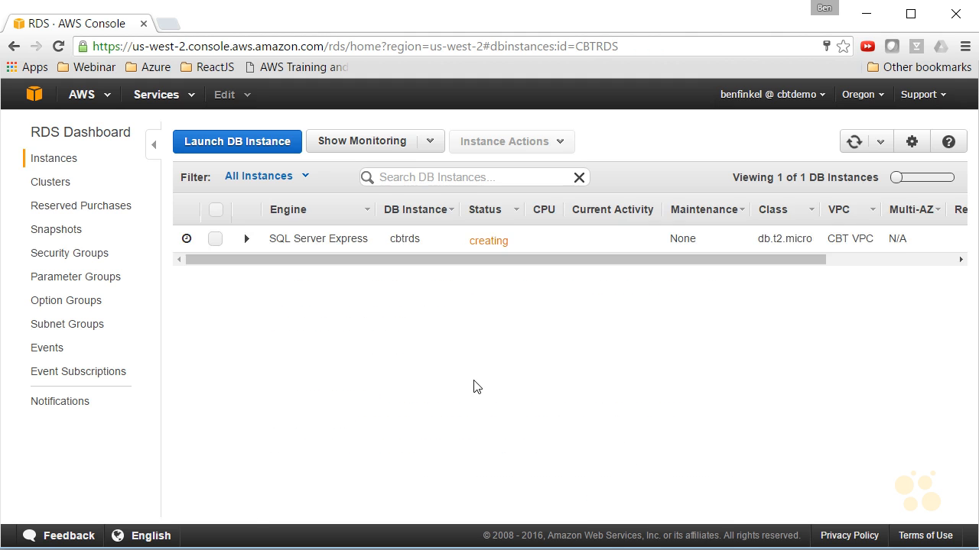
Expand the cbtrds instance row and show its configuration details
{"action": "left_click", "coordinate": [254, 240]}
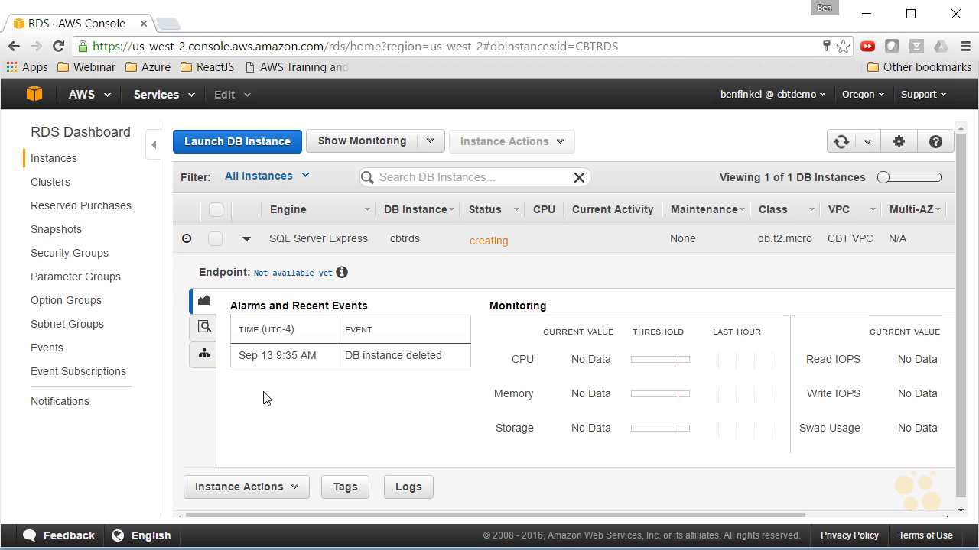
{"action": "left_click", "coordinate": [205, 330]}
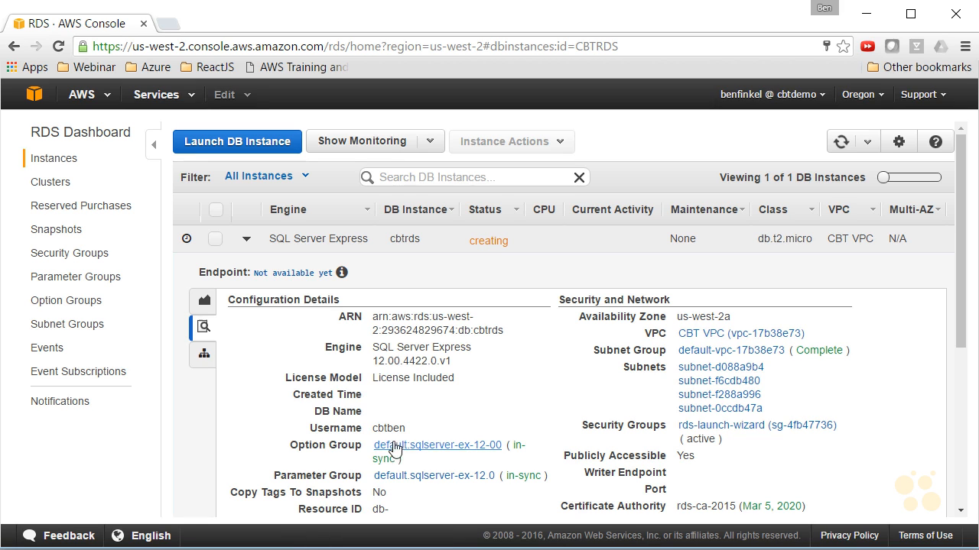
Open the default.sqlserver-ex-12.0 parameter group and browse through its parameters
{"action": "left_click", "coordinate": [93, 284]}
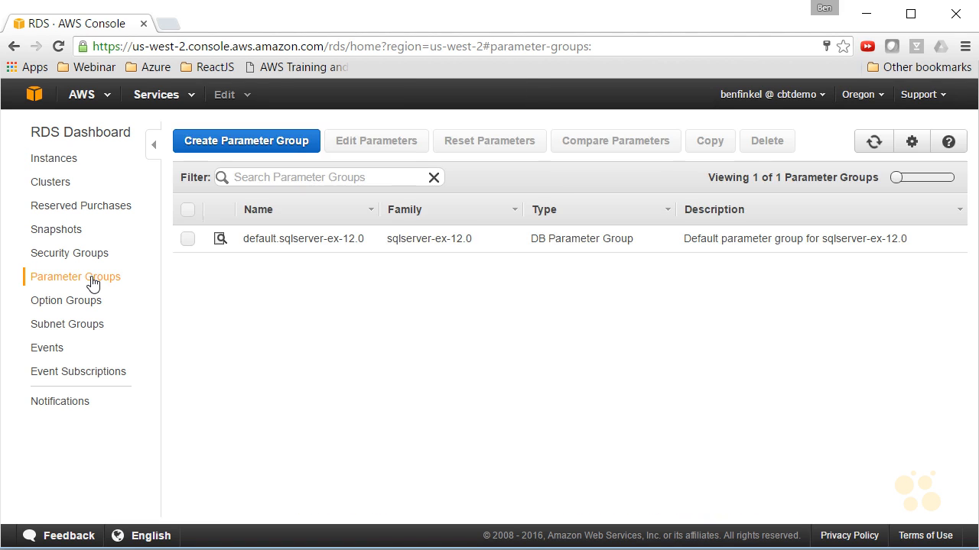
{"action": "left_click", "coordinate": [318, 239]}
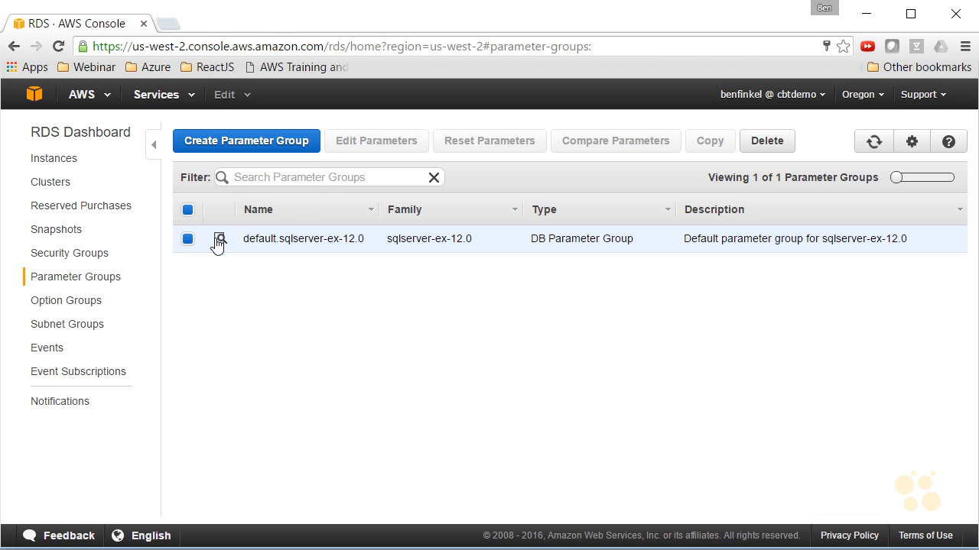
{"action": "left_click", "coordinate": [218, 240]}
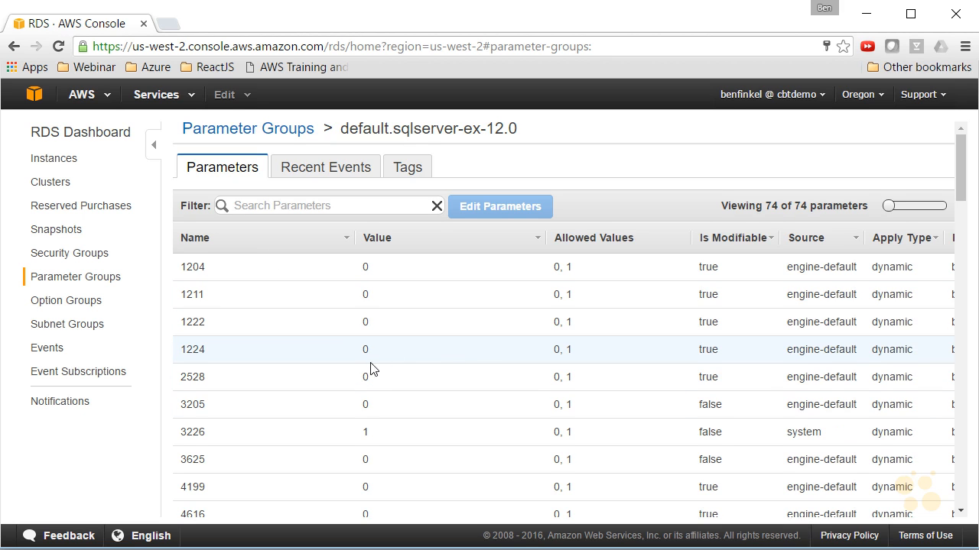
{"action": "scroll", "coordinate": [367, 365], "scroll_direction": "down", "scroll_amount": 4}
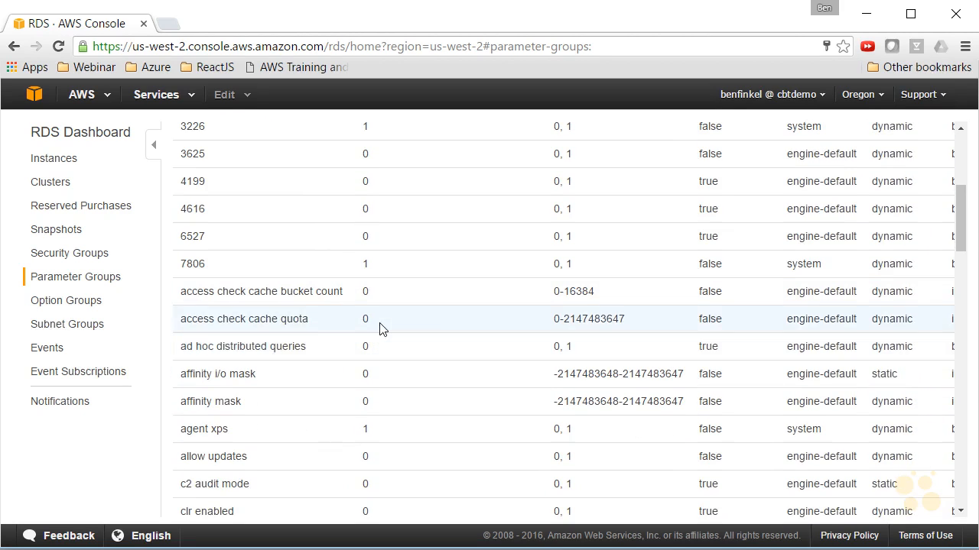
{"action": "scroll", "coordinate": [384, 290], "scroll_direction": "down", "scroll_amount": 1}
{"action": "scroll", "coordinate": [382, 286], "scroll_direction": "down", "scroll_amount": 1}
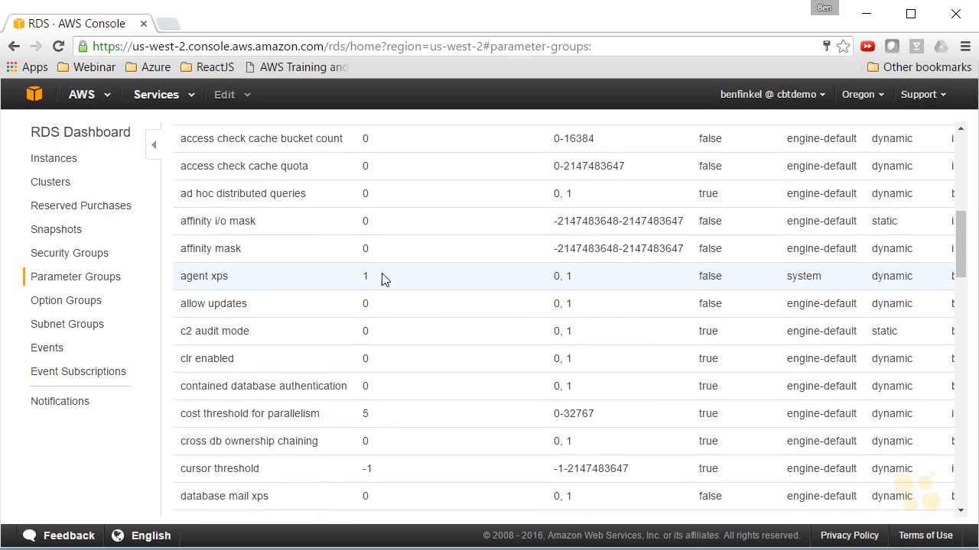
{"action": "scroll", "coordinate": [383, 277], "scroll_direction": "down", "scroll_amount": 2}
{"action": "scroll", "coordinate": [390, 269], "scroll_direction": "down", "scroll_amount": 3}
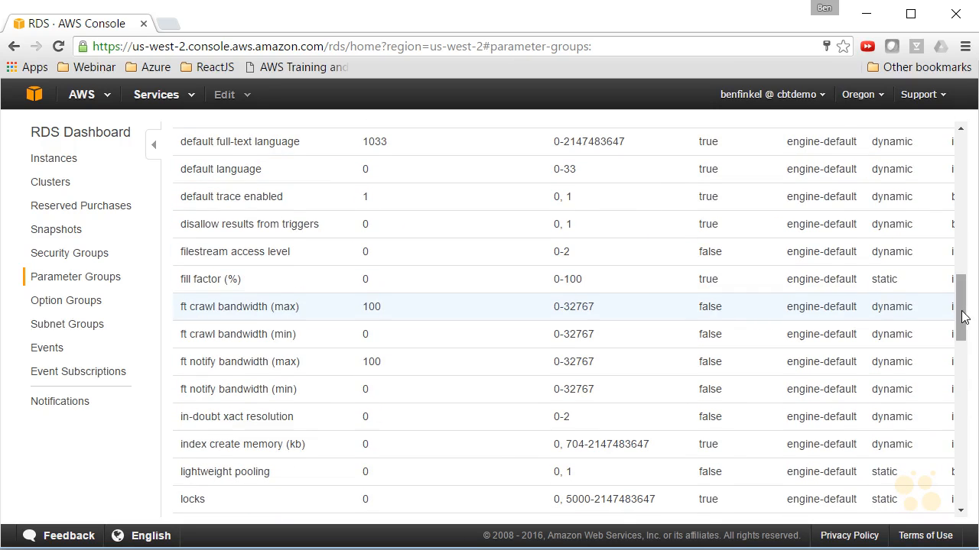
{"action": "left_click_drag", "start_coordinate": [965, 315], "coordinate": [961, 447]}
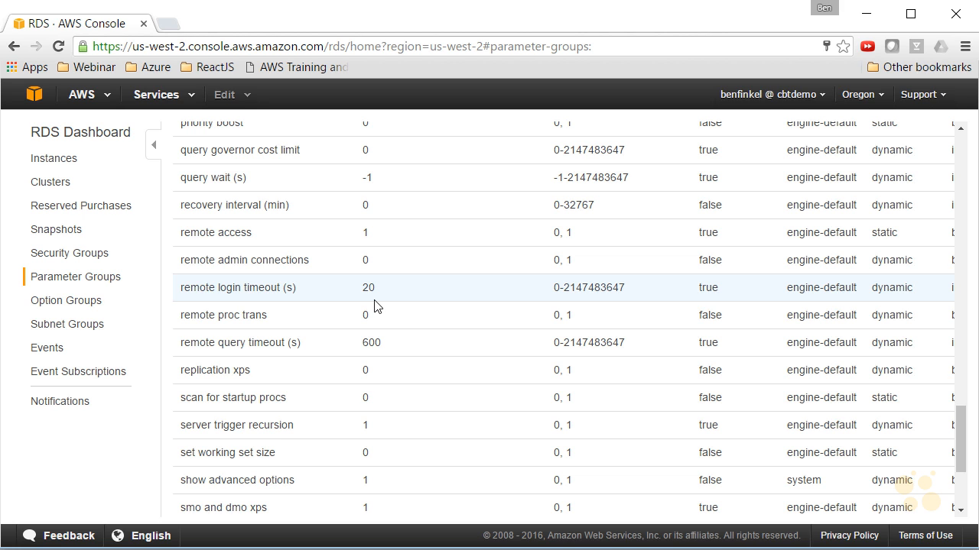
{"action": "scroll", "coordinate": [531, 348], "scroll_direction": "down", "scroll_amount": 1}
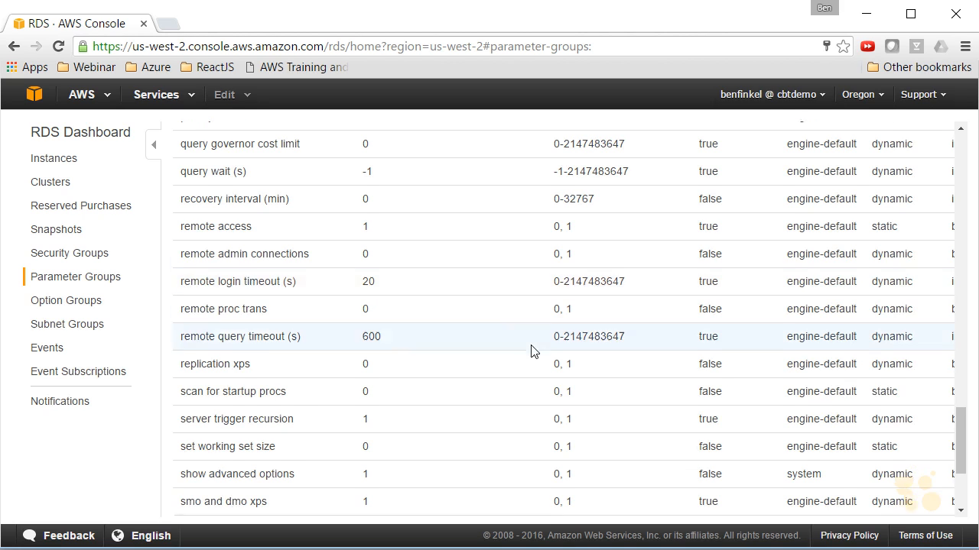
{"action": "scroll", "coordinate": [531, 348], "scroll_direction": "down", "scroll_amount": 1}
{"action": "scroll", "coordinate": [398, 370], "scroll_direction": "up", "scroll_amount": 5}
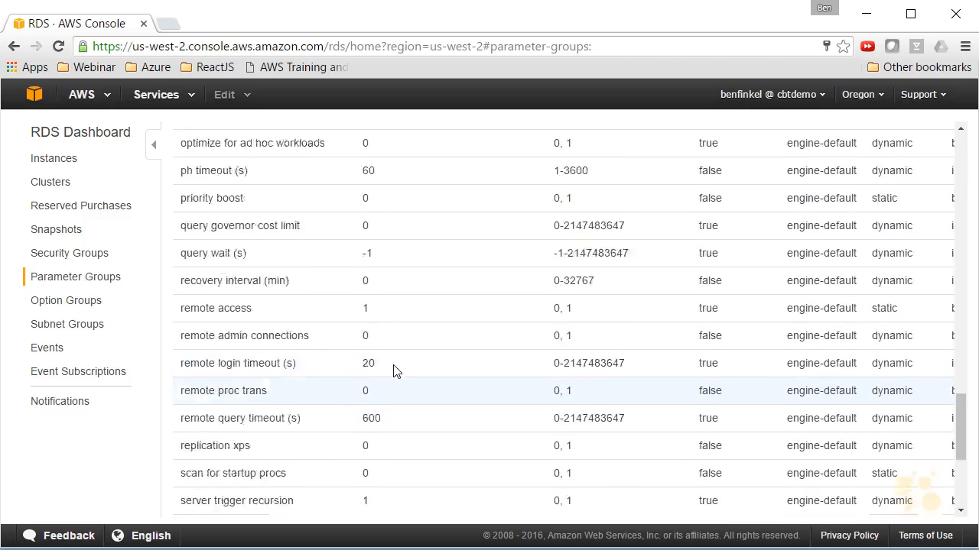
{"action": "scroll", "coordinate": [400, 340], "scroll_direction": "up", "scroll_amount": 10}
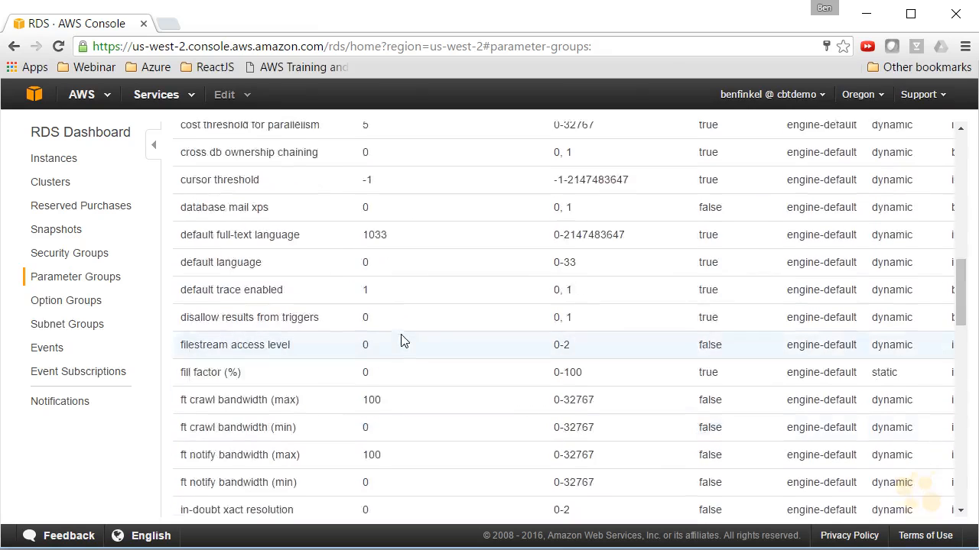
Open the details of the default:sqlserver-ex-12-00 option group
{"action": "left_click", "coordinate": [76, 302]}
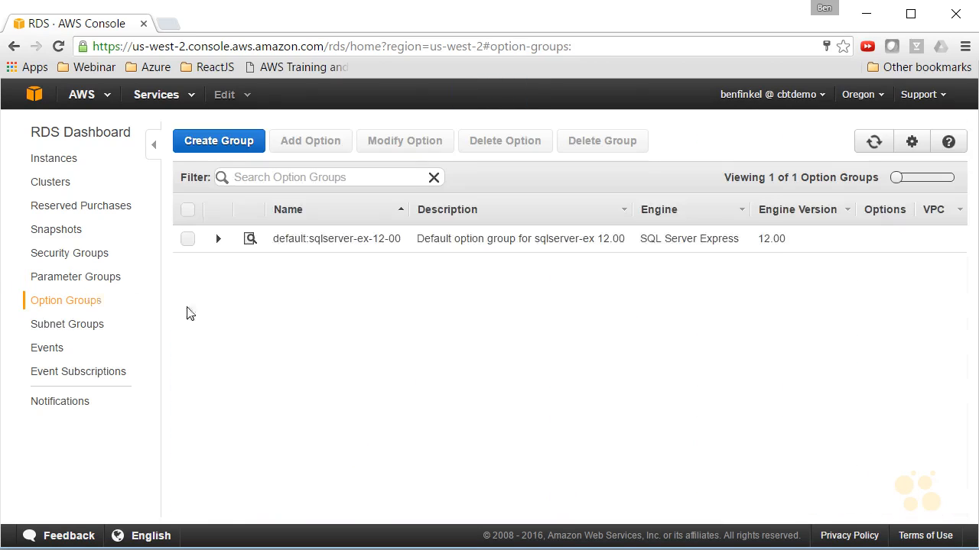
{"action": "left_click", "coordinate": [250, 240]}
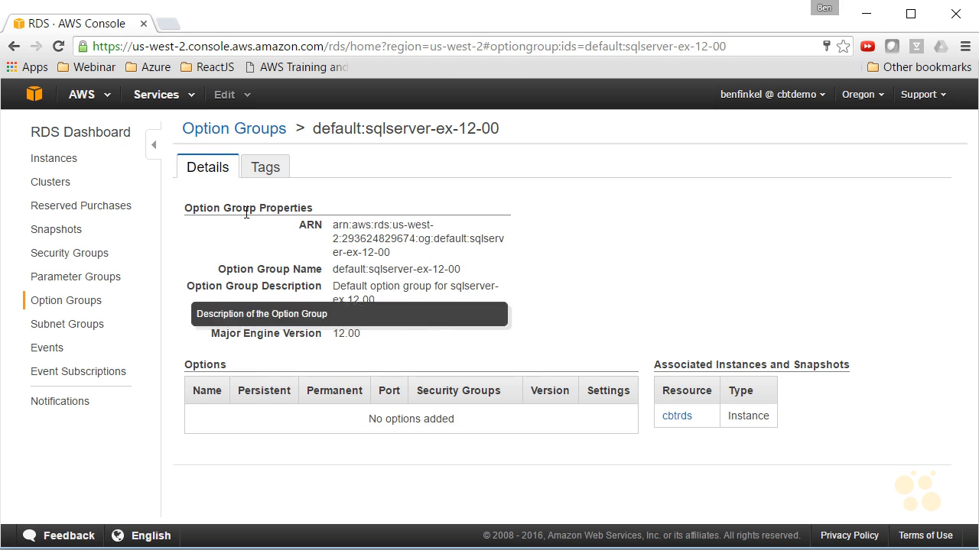
Return to the instances list, select the cbtrds instance and expand its details
{"action": "left_click", "coordinate": [46, 161]}
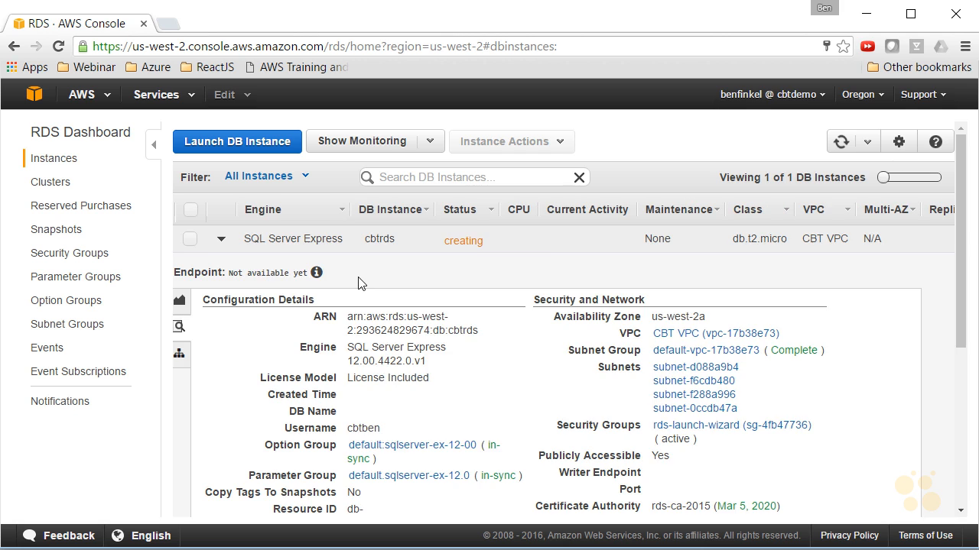
{"action": "left_click", "coordinate": [221, 241]}
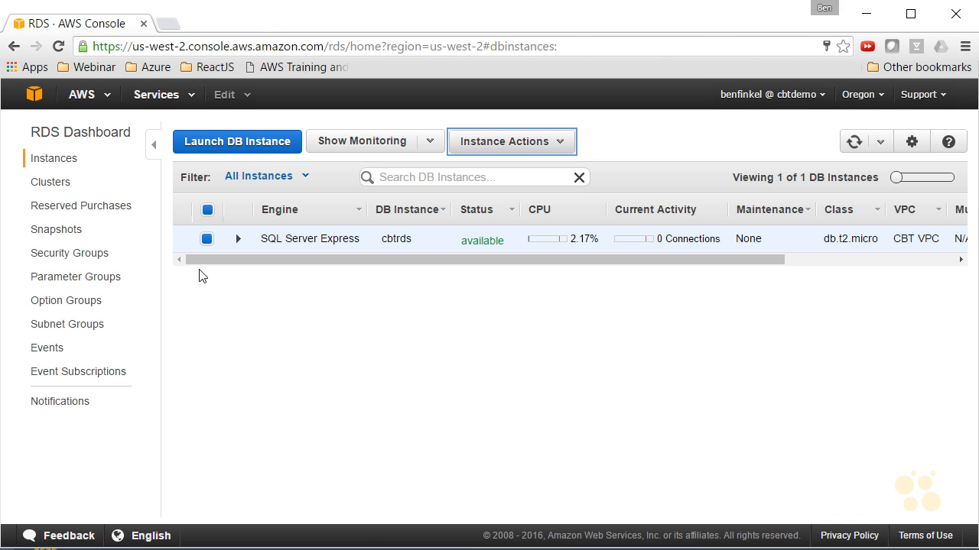
{"action": "left_click", "coordinate": [238, 240]}
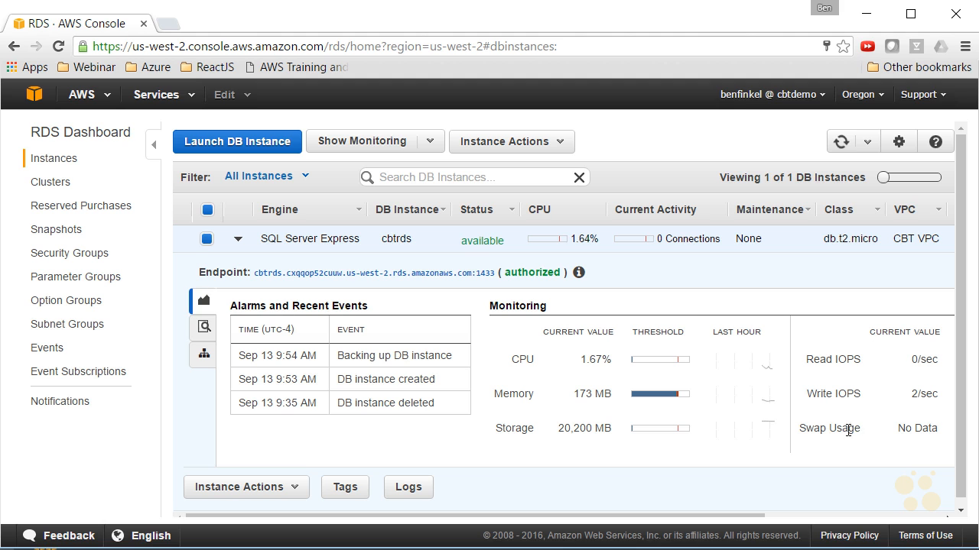
{"action": "left_click", "coordinate": [203, 326]}
{"action": "left_click", "coordinate": [204, 170]}
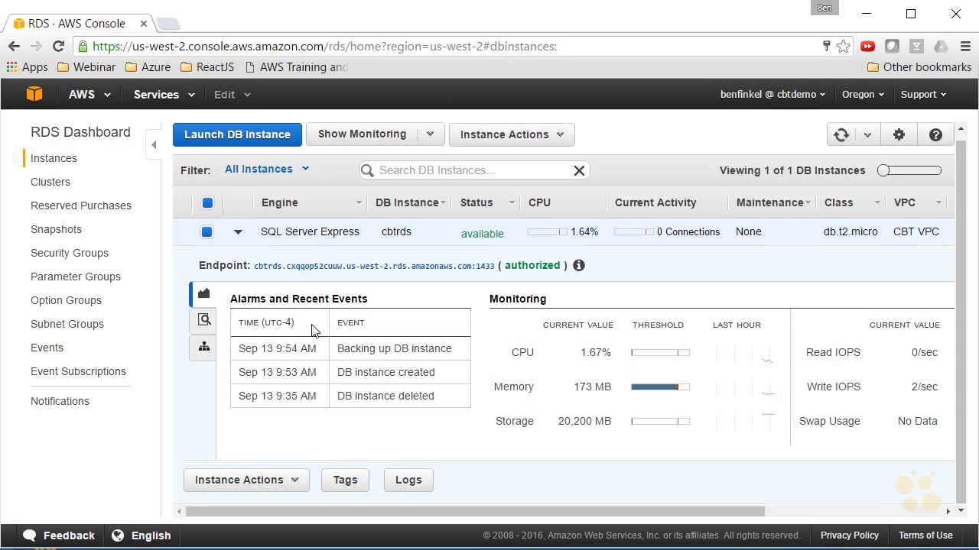
Delete the cbtrds instance with no final snapshot, acknowledging the loss of automated backups
{"action": "left_click", "coordinate": [511, 149]}
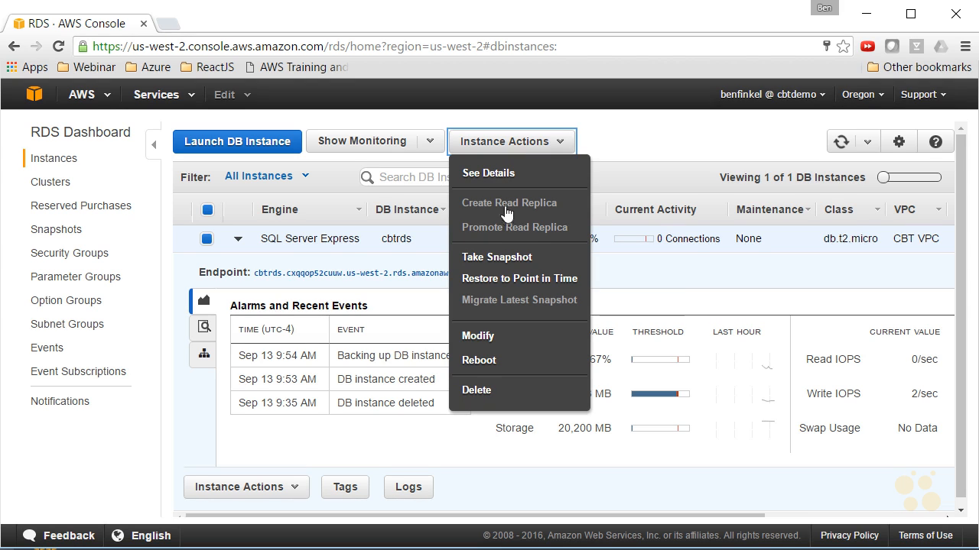
{"action": "mouse_move", "coordinate": [516, 218]}
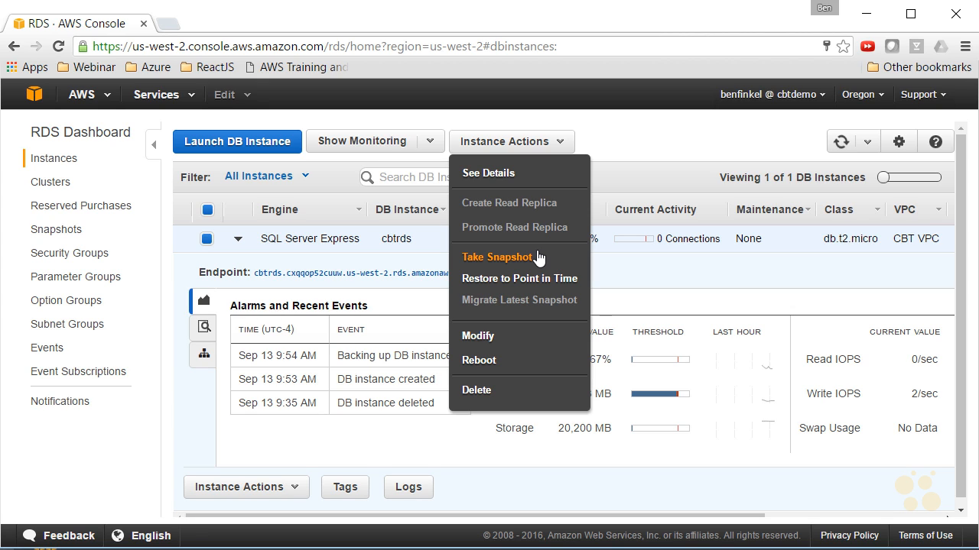
{"action": "left_click", "coordinate": [475, 391]}
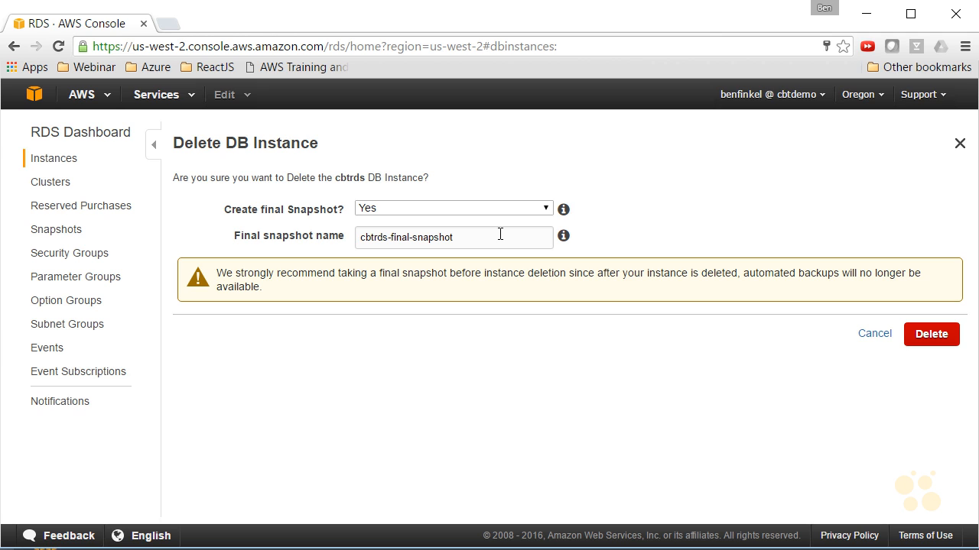
{"action": "left_click", "coordinate": [493, 210]}
{"action": "left_click", "coordinate": [408, 236]}
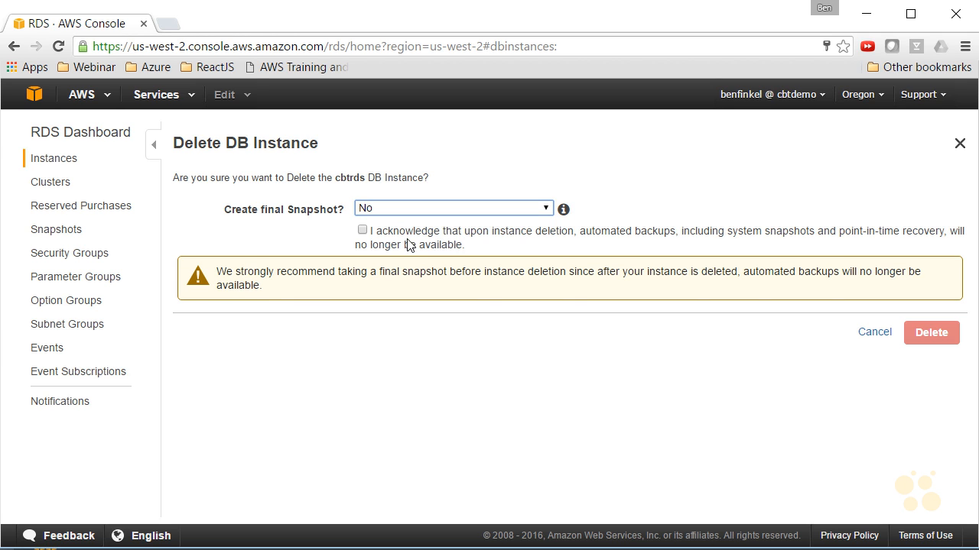
{"action": "left_click", "coordinate": [362, 230]}
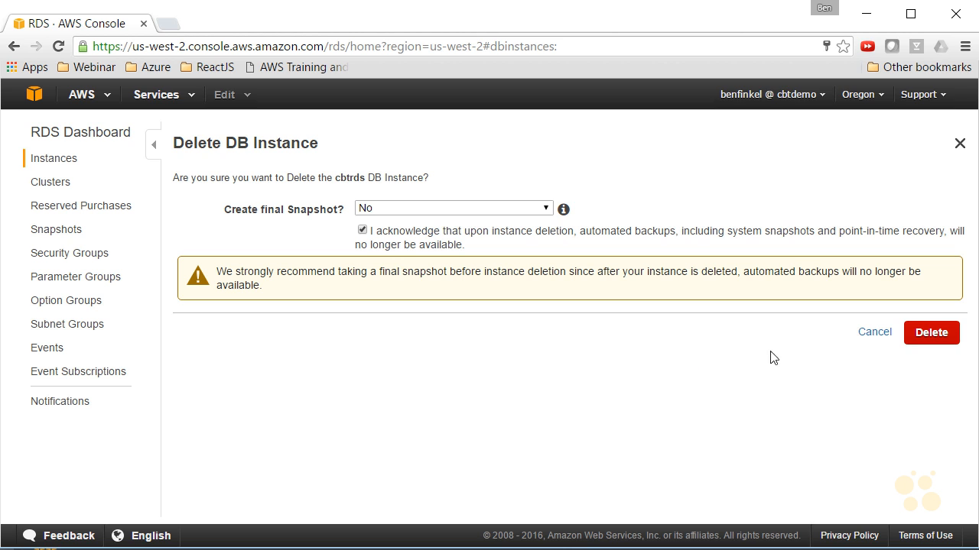
{"action": "left_click", "coordinate": [935, 334]}
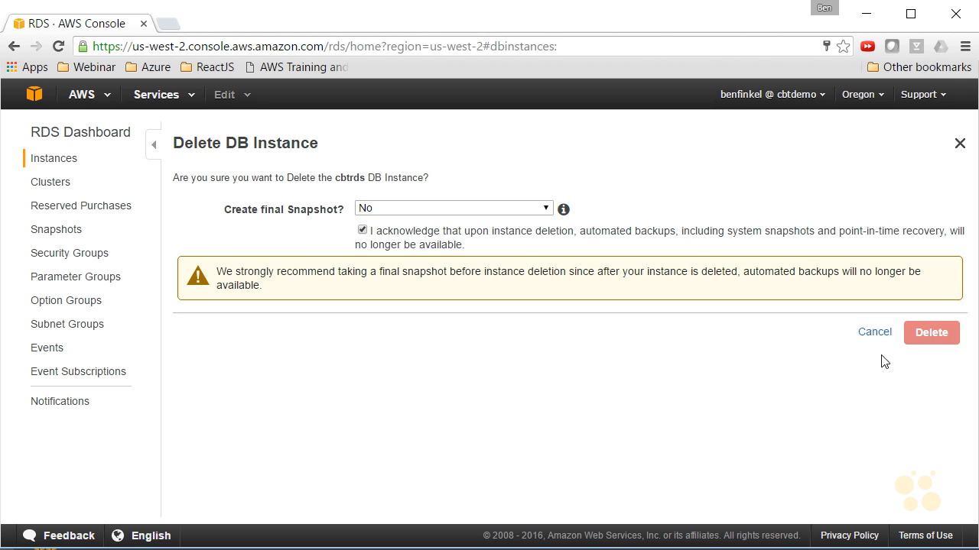